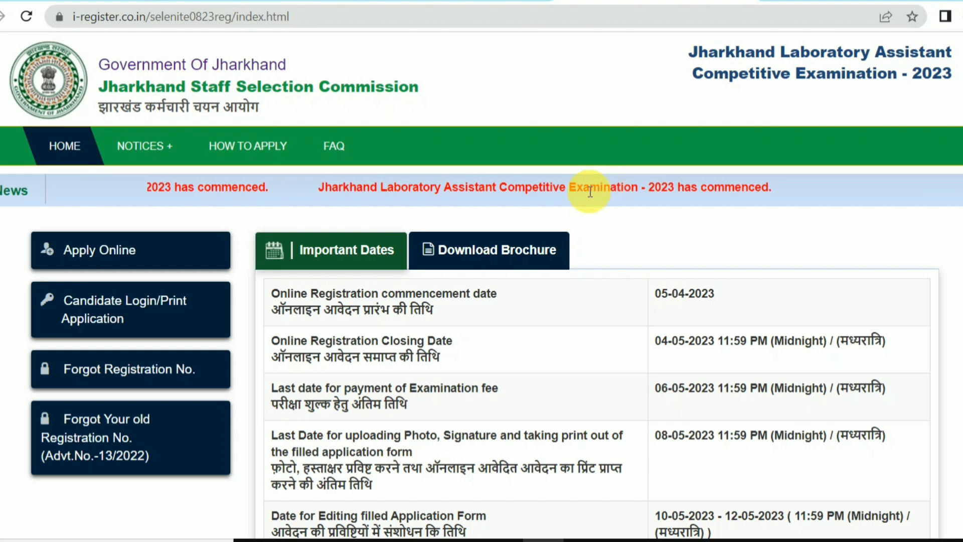
Step: Review the important dates for registration, fee payment and application editing, along with the examination fees for each category
scroll(595, 327, down, 2)
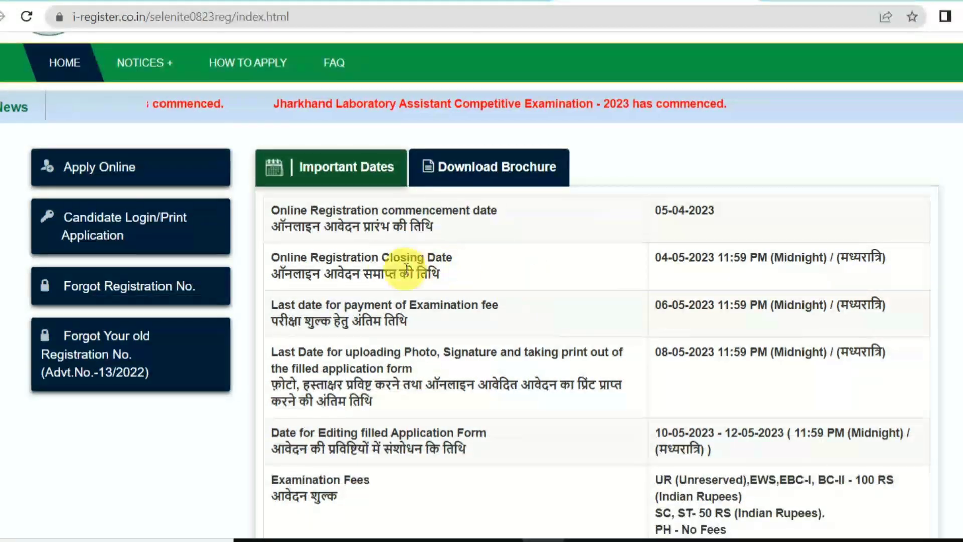
drag(319, 210, 513, 215)
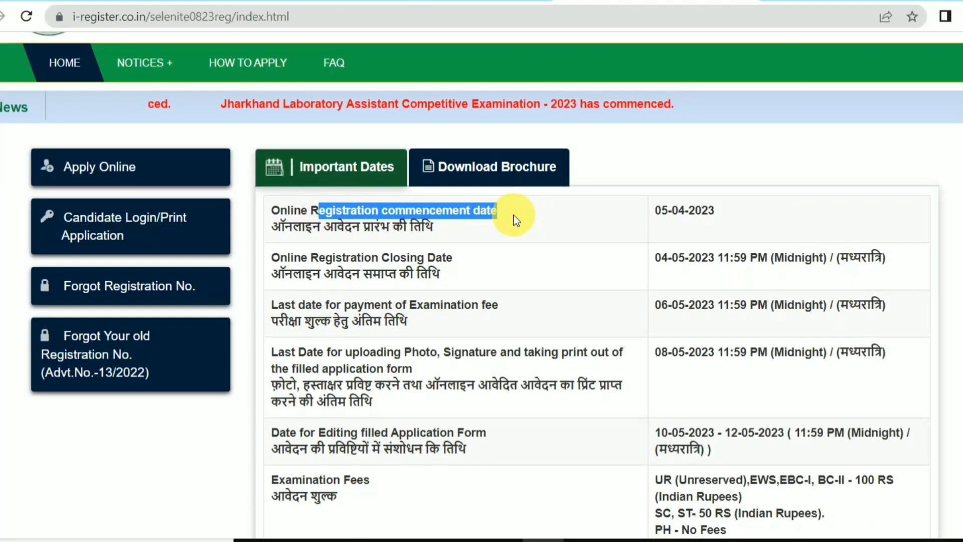
drag(661, 210, 708, 209)
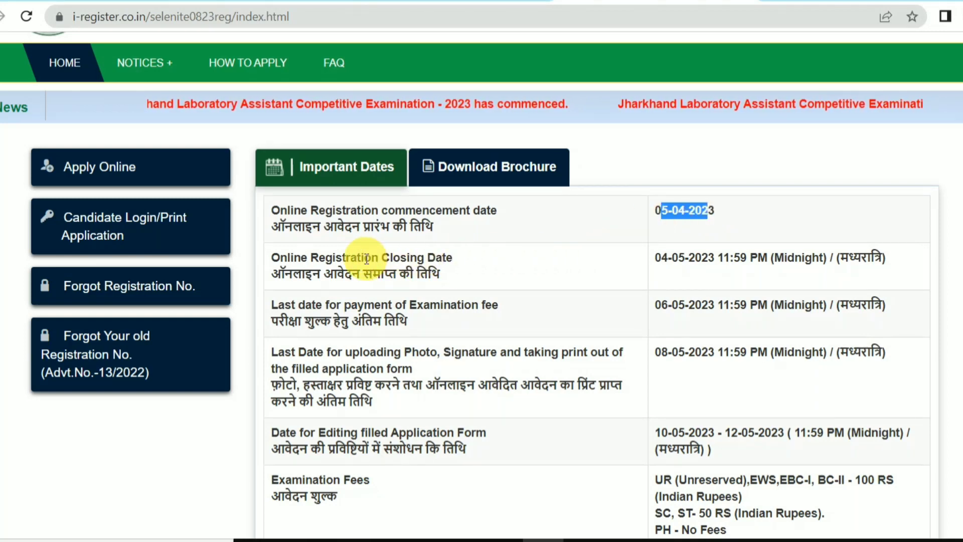
drag(364, 257, 436, 250)
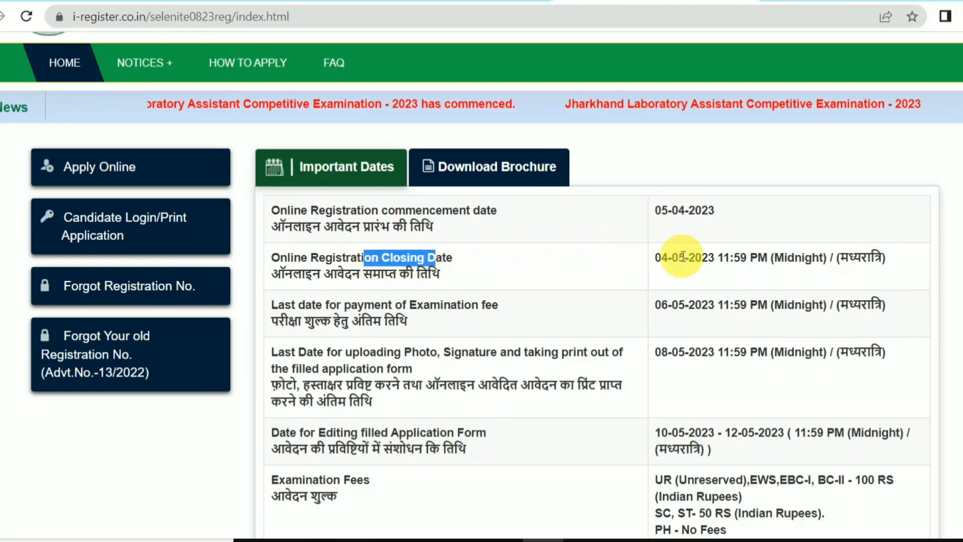
drag(678, 258, 746, 261)
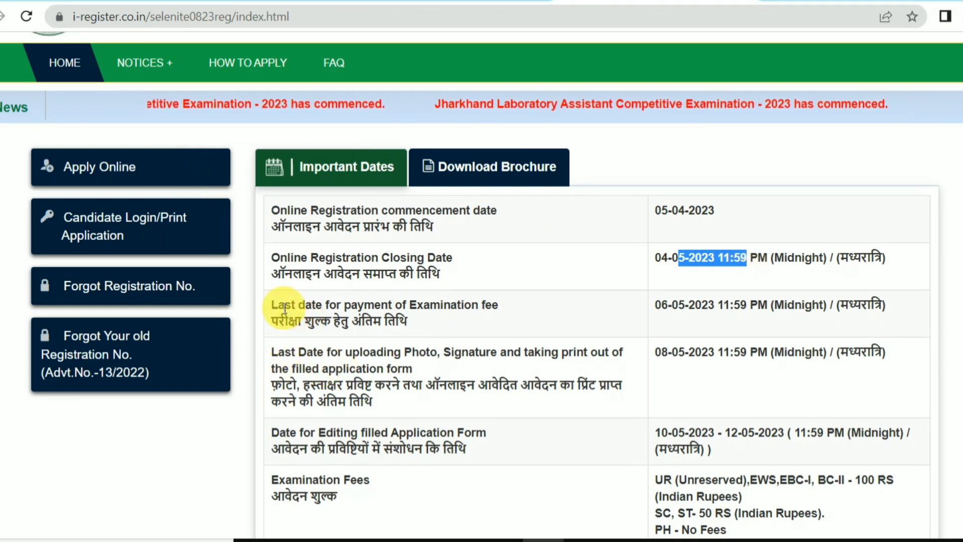
drag(290, 307, 439, 312)
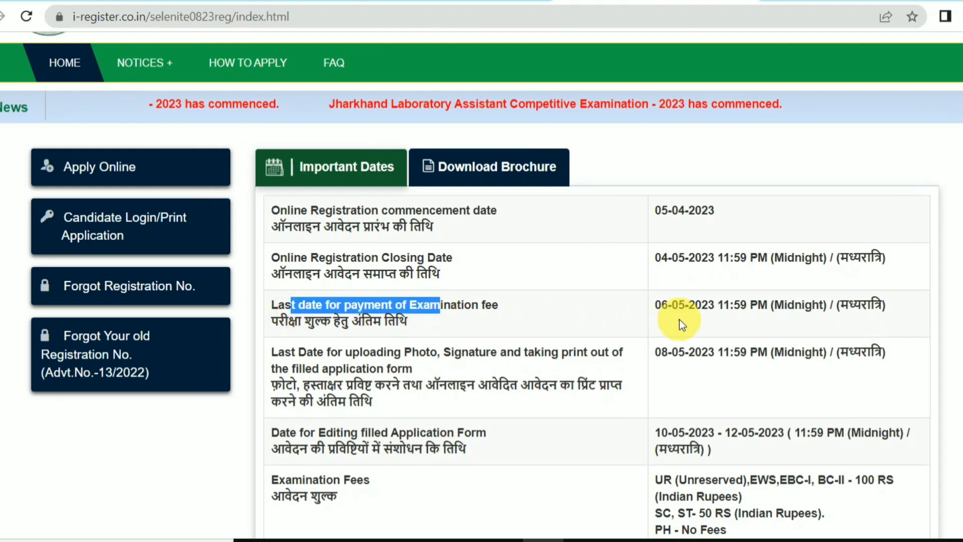
click(668, 302)
drag(667, 302, 736, 300)
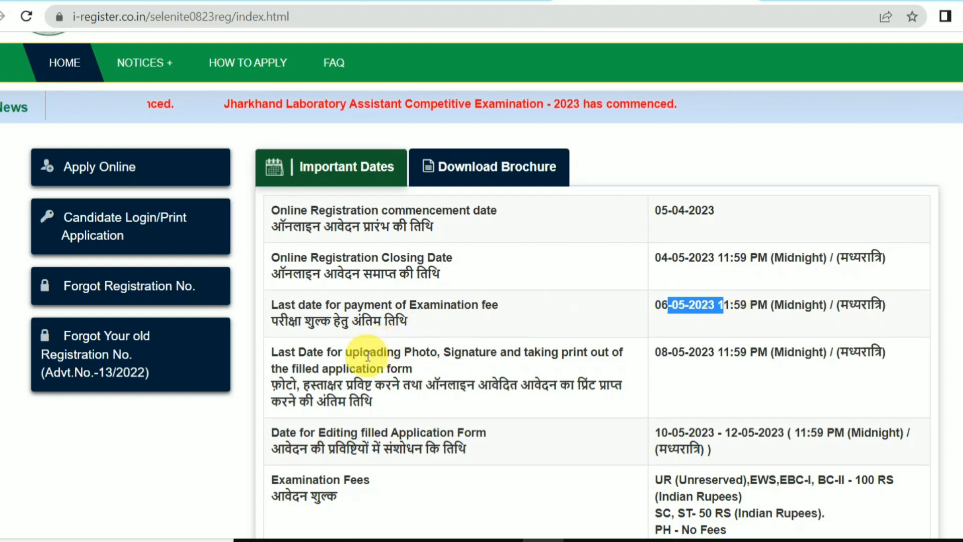
scroll(342, 251, down, 2)
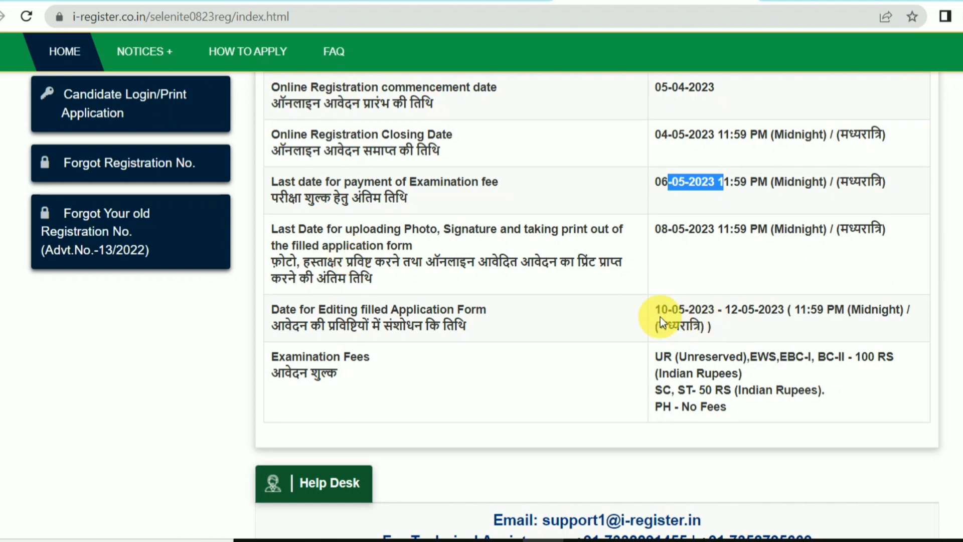
drag(655, 310, 765, 308)
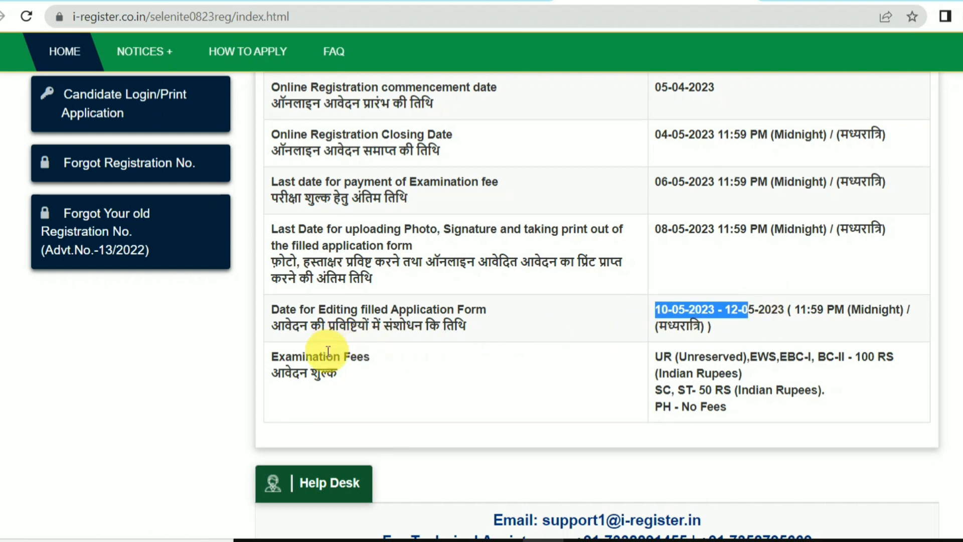
drag(324, 355, 523, 371)
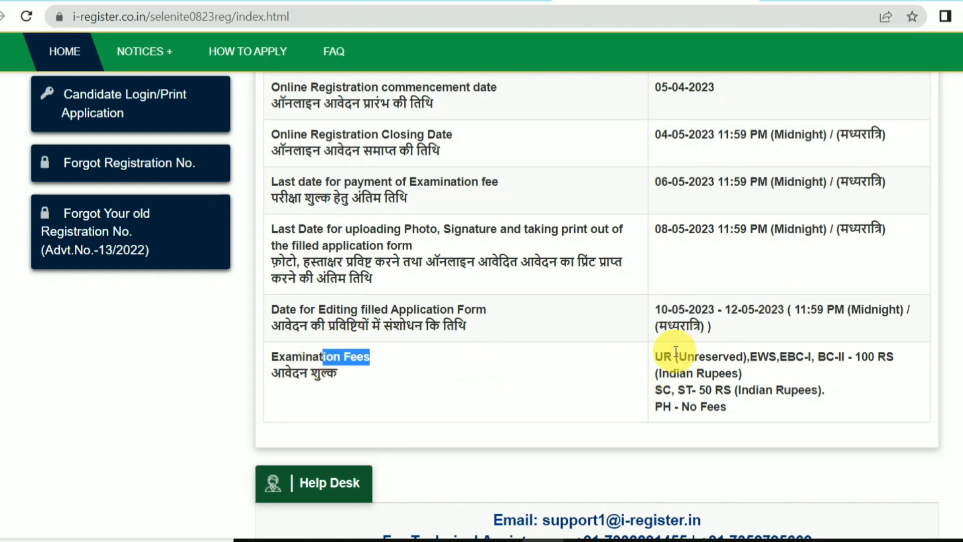
drag(662, 357, 896, 366)
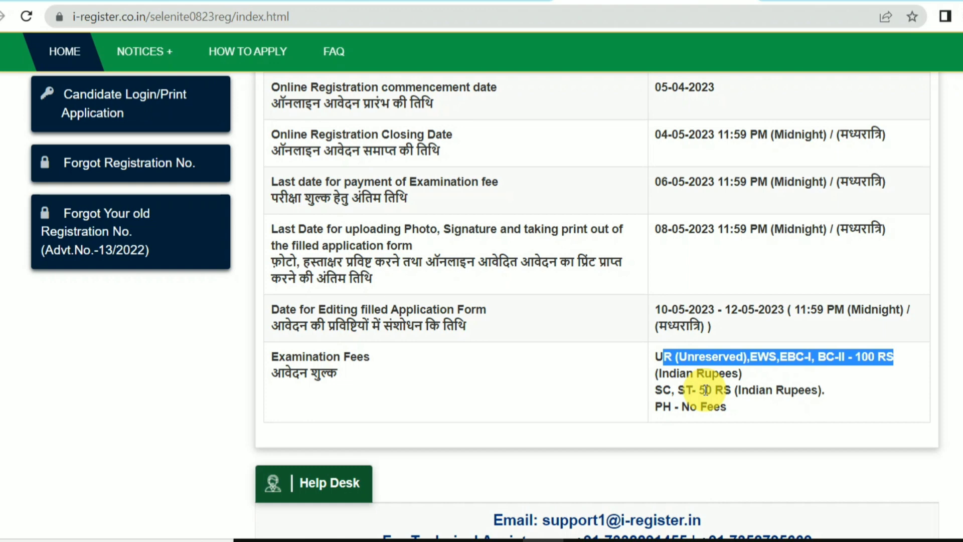
Step: Open the online application for the Jharkhand Laboratory Assistant Competitive Examination - 2023 and read its prior registration question
scroll(702, 387, up, 4)
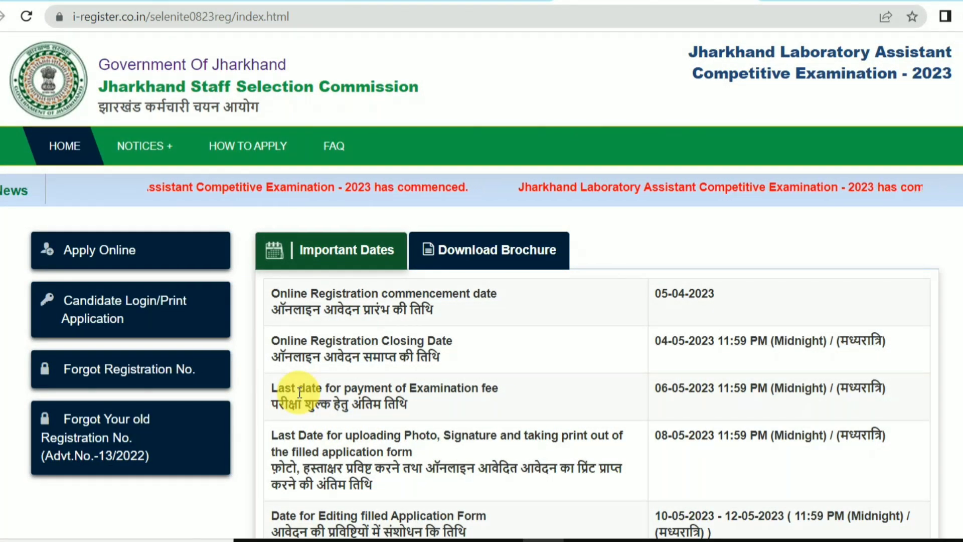
click(102, 258)
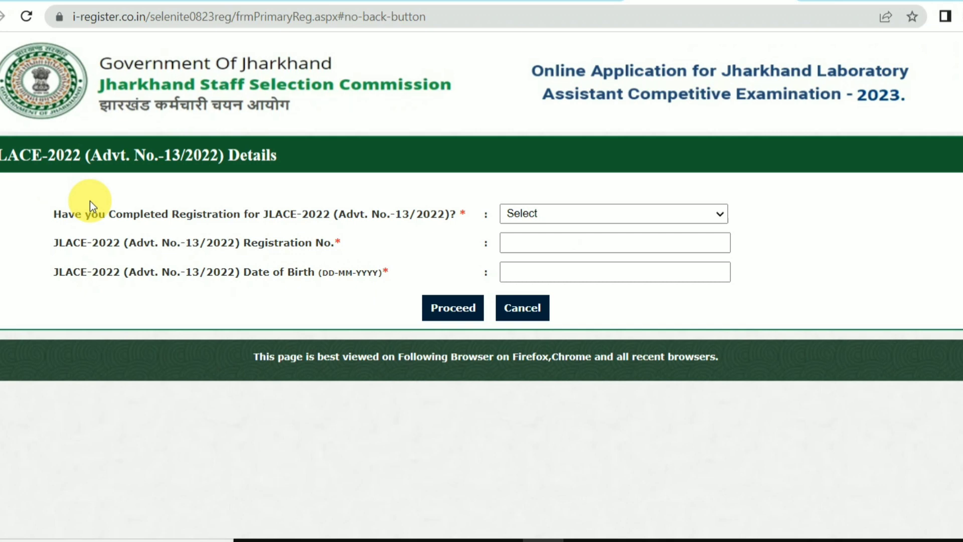
drag(82, 214, 357, 213)
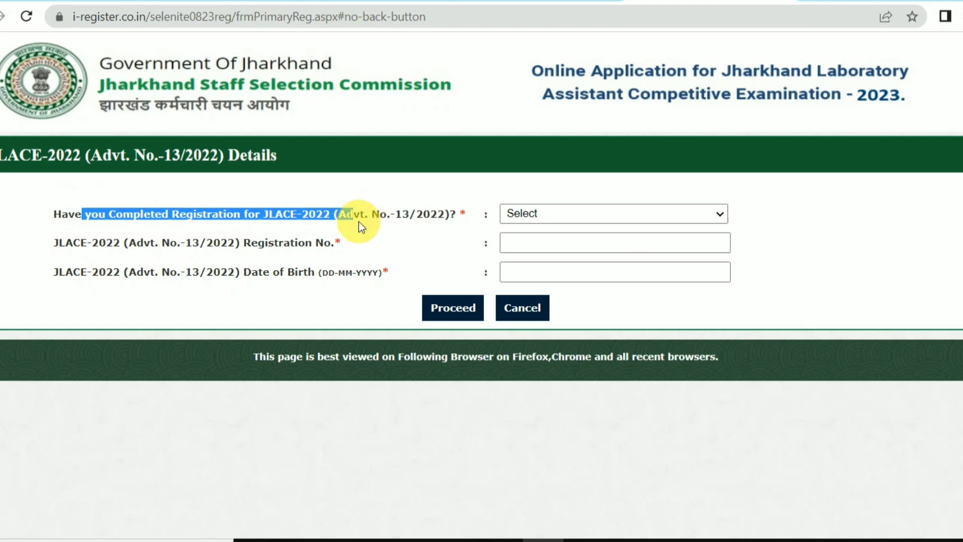
Step: Switch the JLACE-2022 registration answer between Yes and No, ending on Yes, to compare the fields each version requires
click(539, 214)
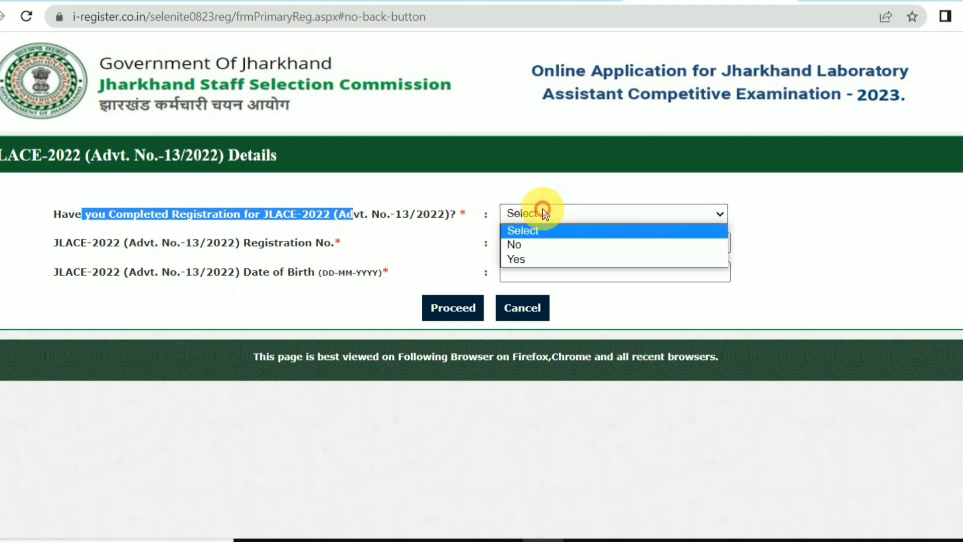
click(526, 260)
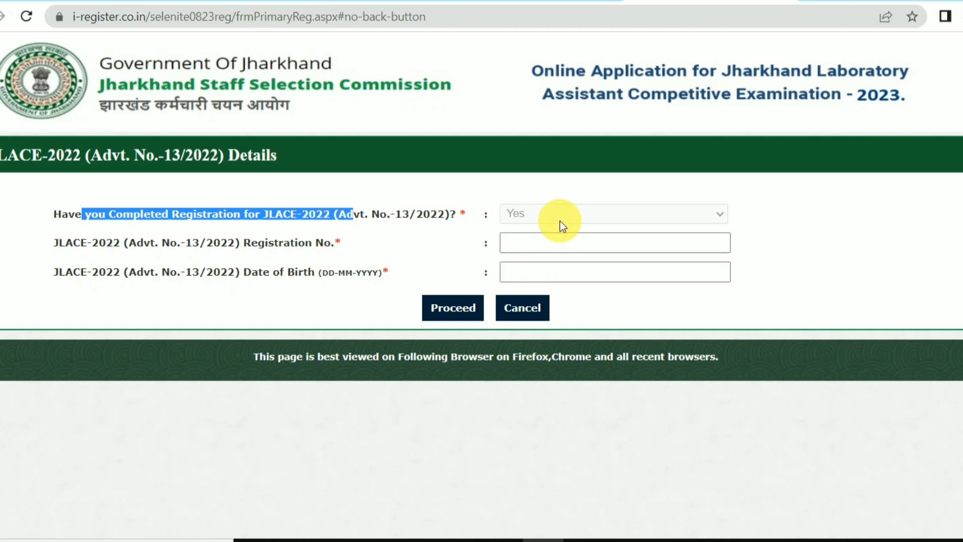
click(575, 213)
click(542, 245)
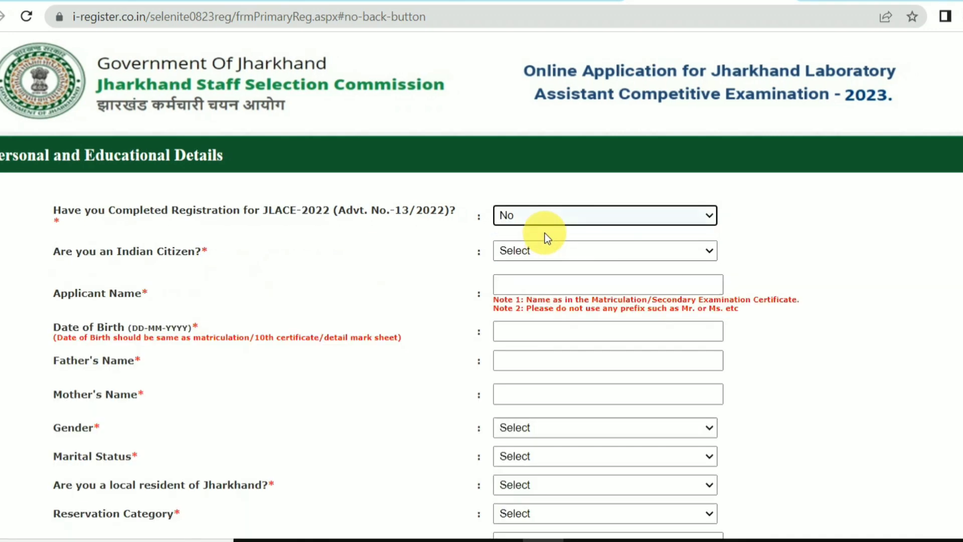
click(558, 215)
click(531, 259)
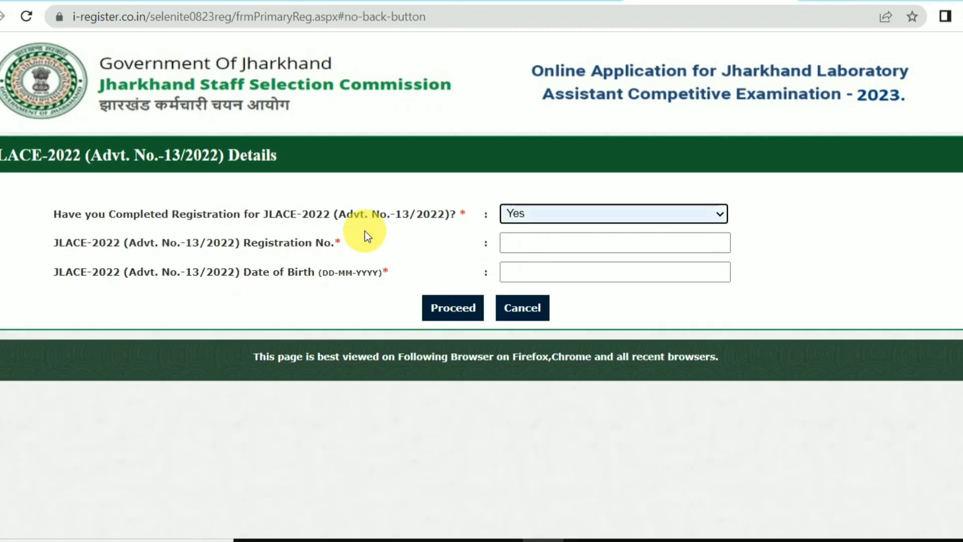
drag(285, 248, 422, 250)
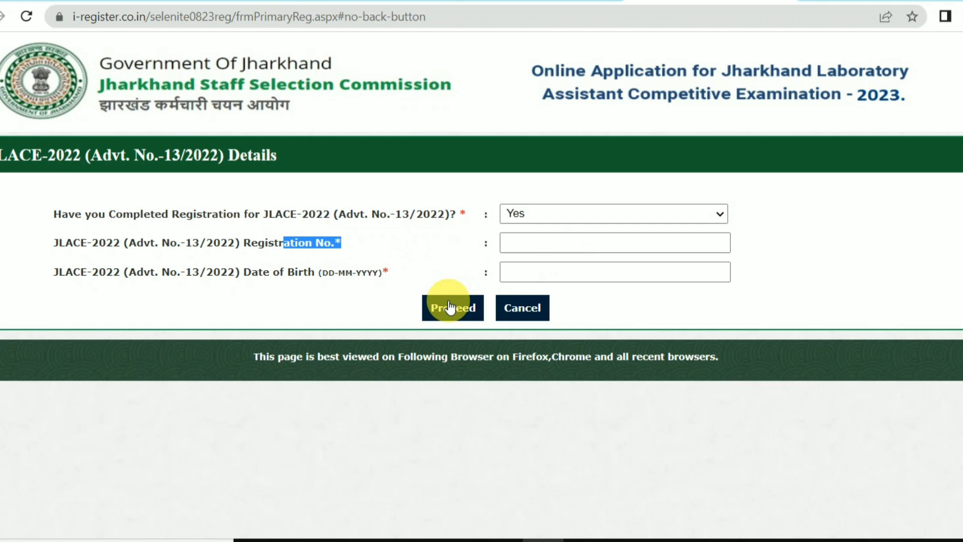
Step: Answer No to completed registration for JLACE-2022 and Yes to being an Indian citizen
click(596, 216)
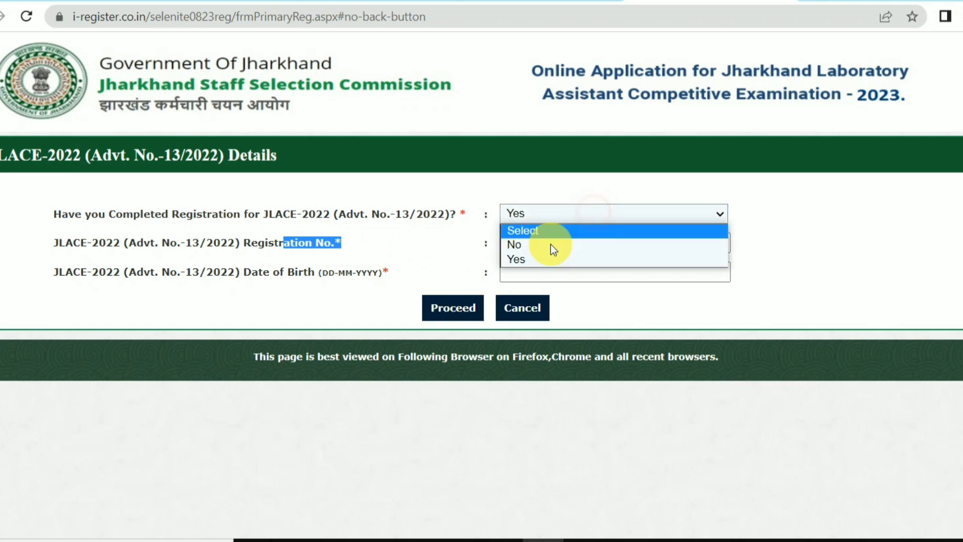
click(547, 244)
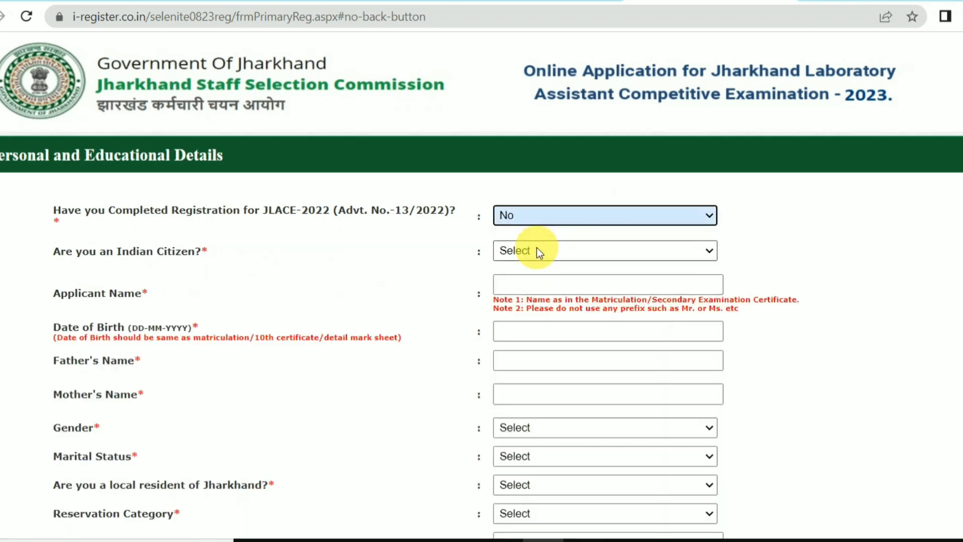
double_click(143, 250)
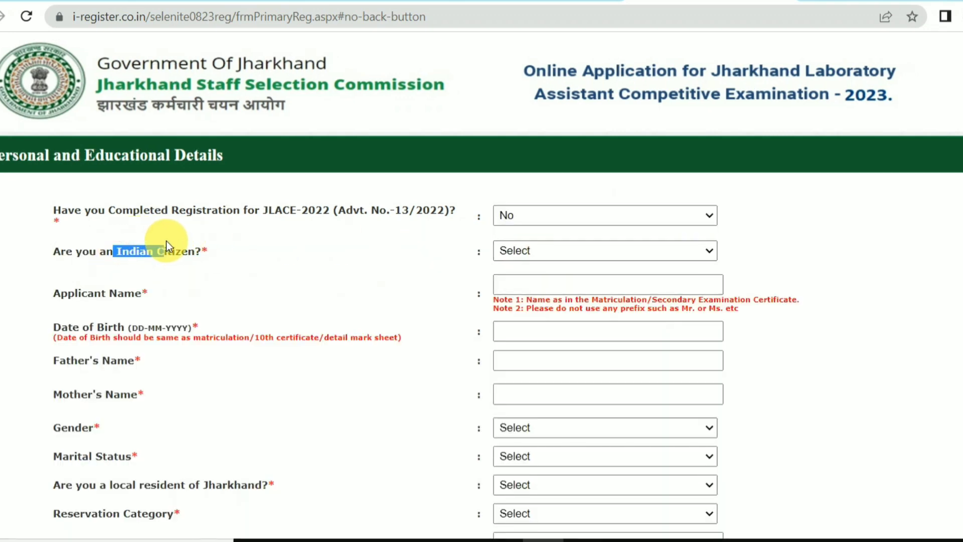
click(532, 254)
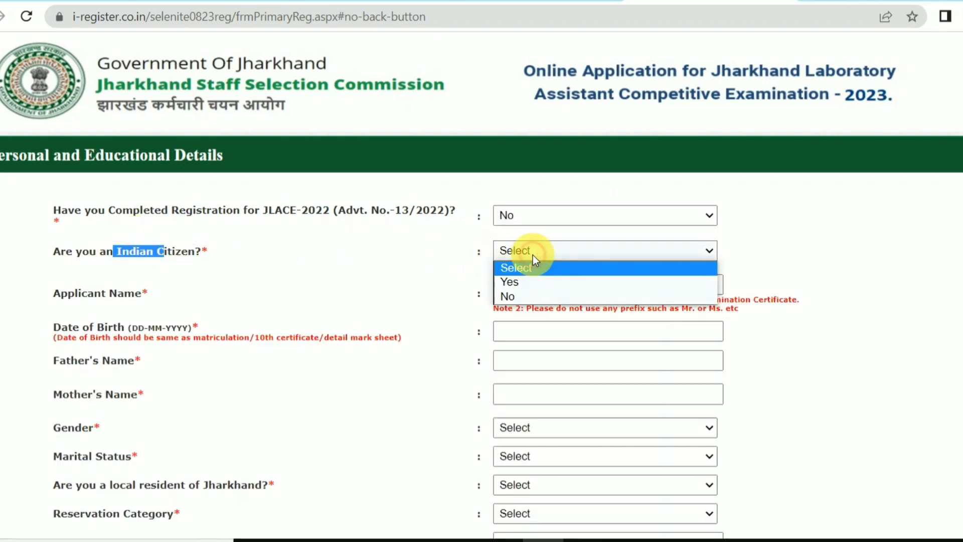
click(517, 283)
Step: Examine the applicant name, date of birth, father's name and mother's name fields and their notes without filling them in
drag(135, 293, 90, 295)
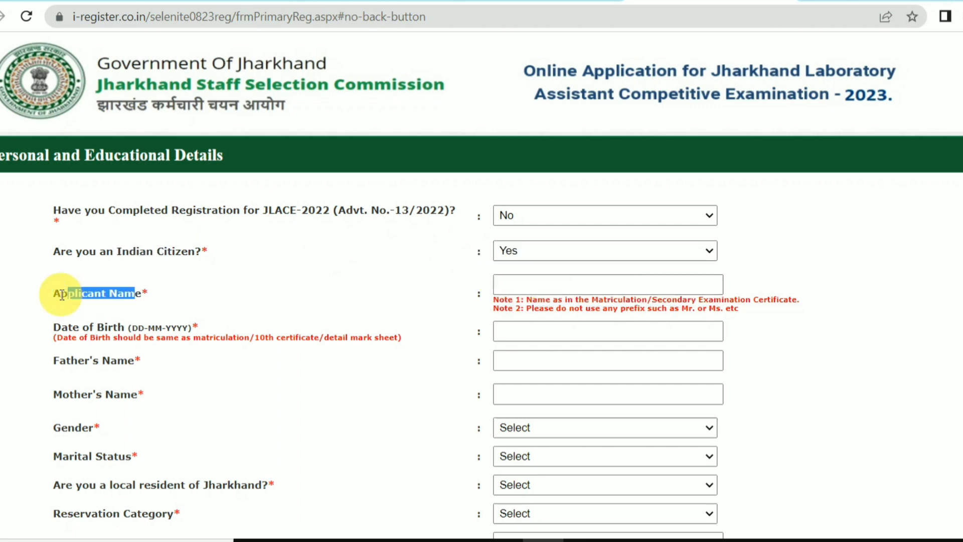
click(566, 286)
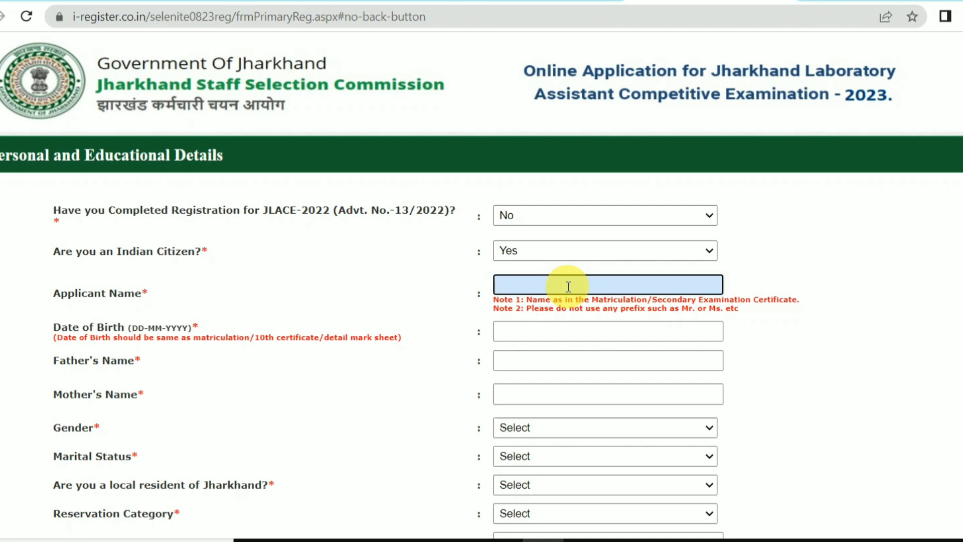
click(564, 333)
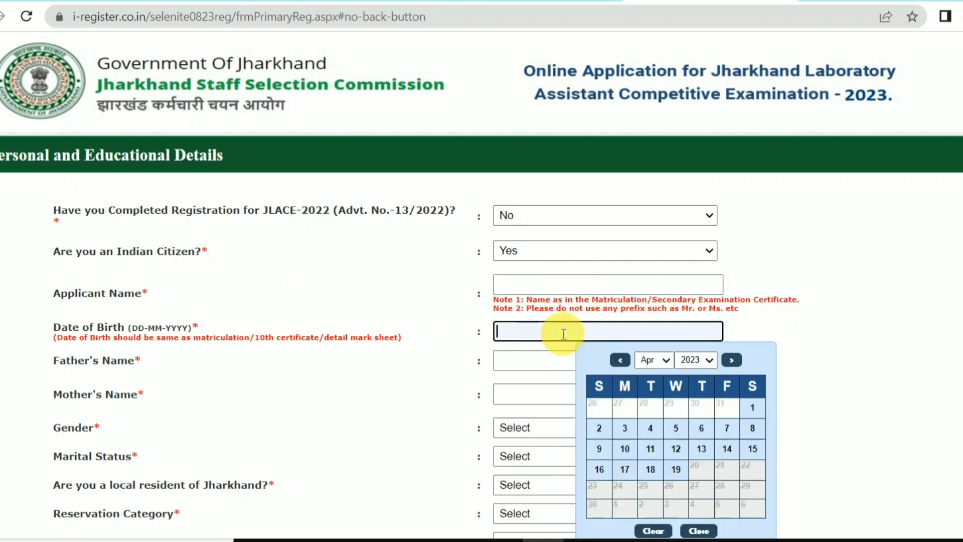
scroll(648, 351, down, 2)
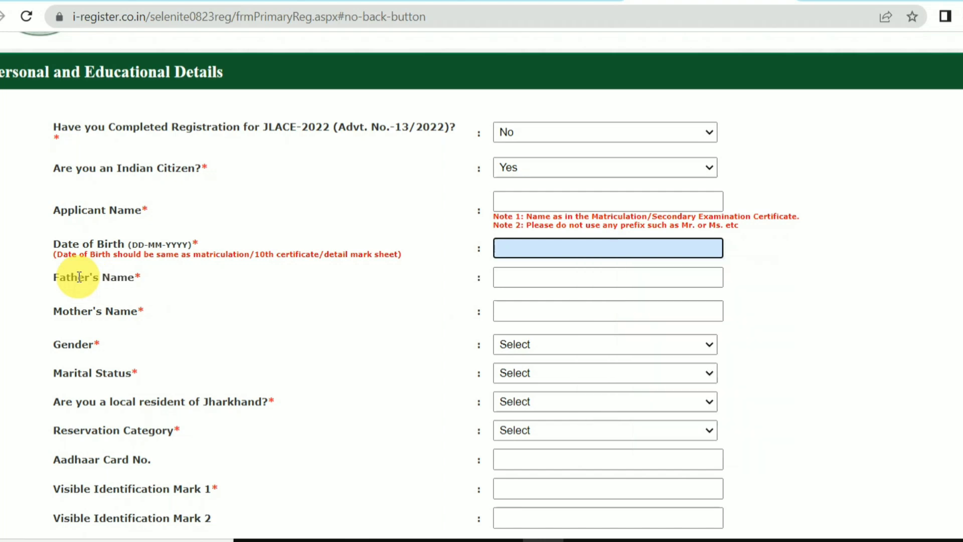
click(154, 260)
drag(154, 260, 416, 254)
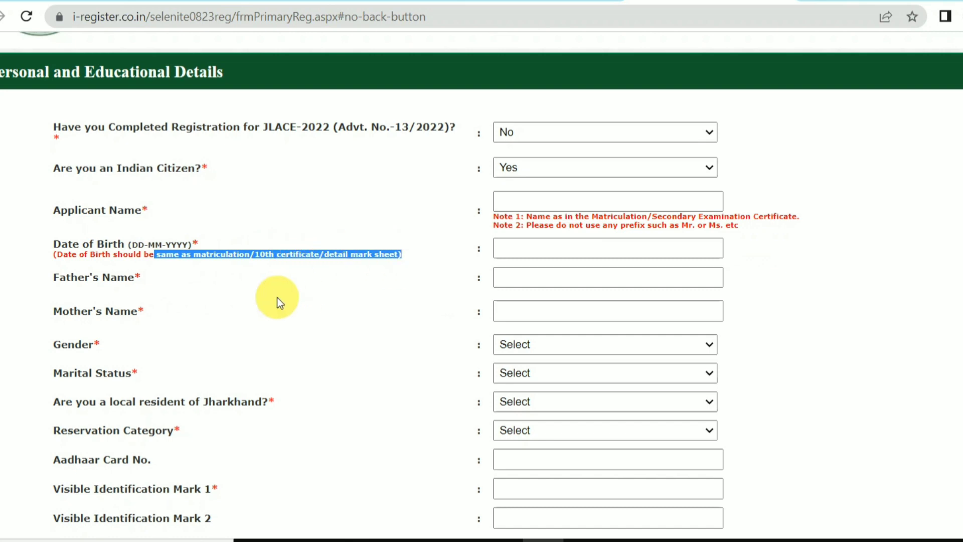
drag(58, 277, 143, 277)
drag(71, 312, 172, 309)
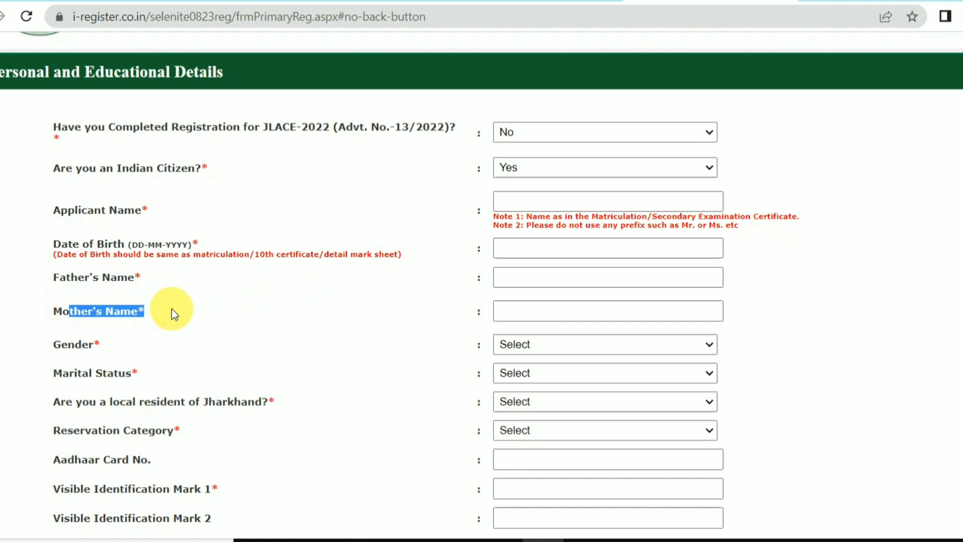
Step: Set the applicant's gender to Male and the marital status to UNMARRIED
drag(51, 354, 116, 334)
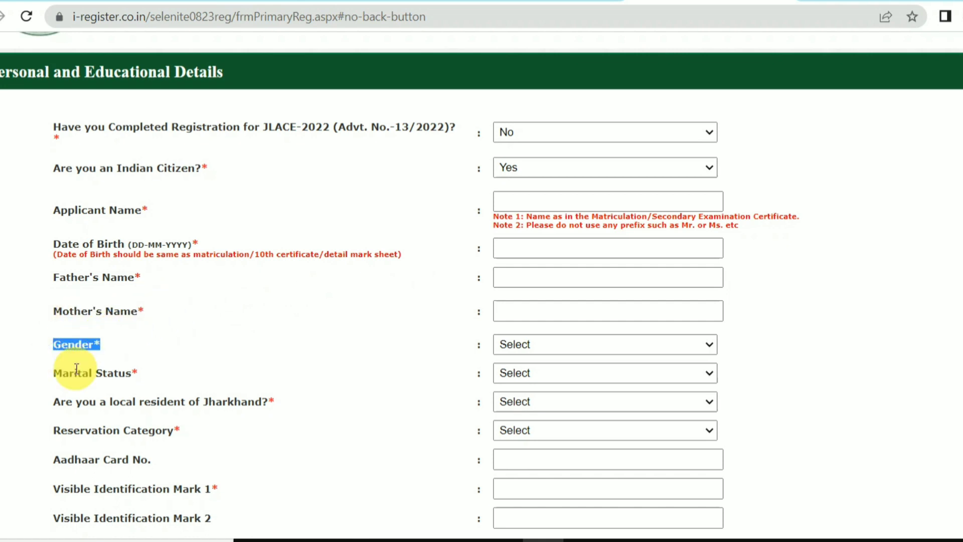
drag(73, 372, 381, 360)
click(515, 344)
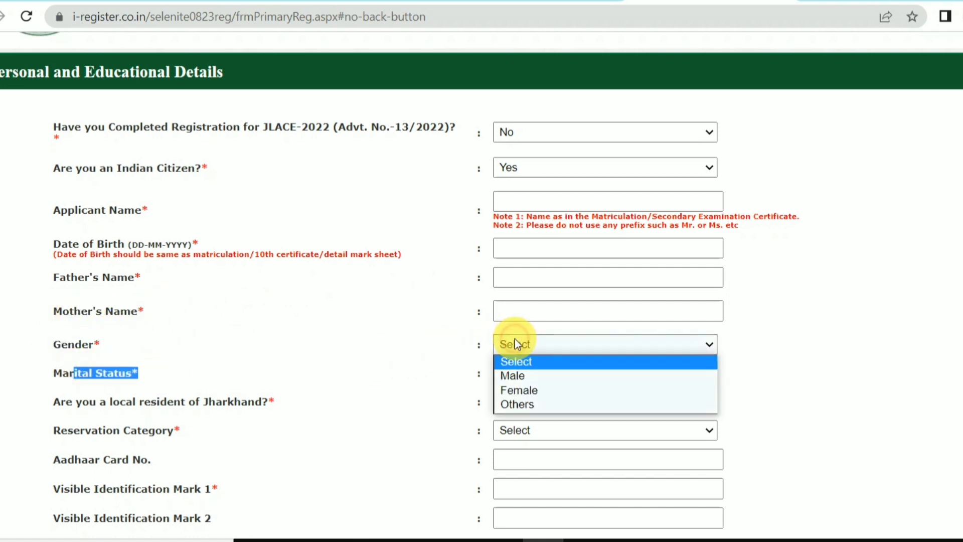
click(517, 374)
click(529, 376)
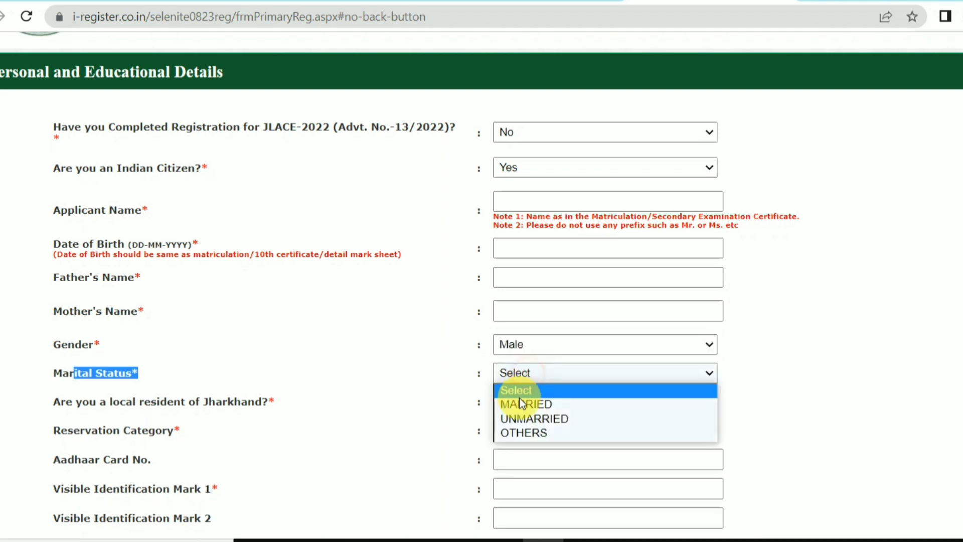
click(534, 422)
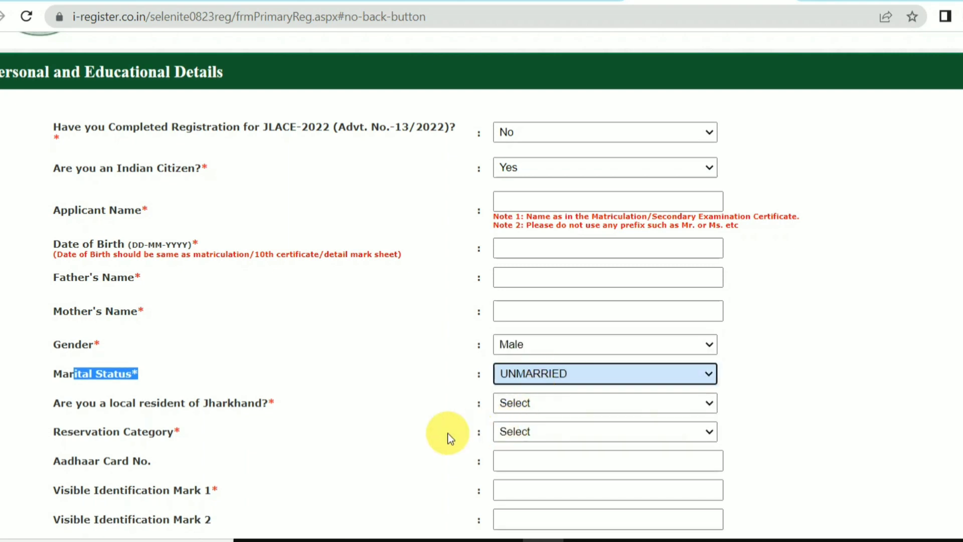
Step: Answer Yes to being a local resident of Jharkhand
scroll(268, 397, down, 2)
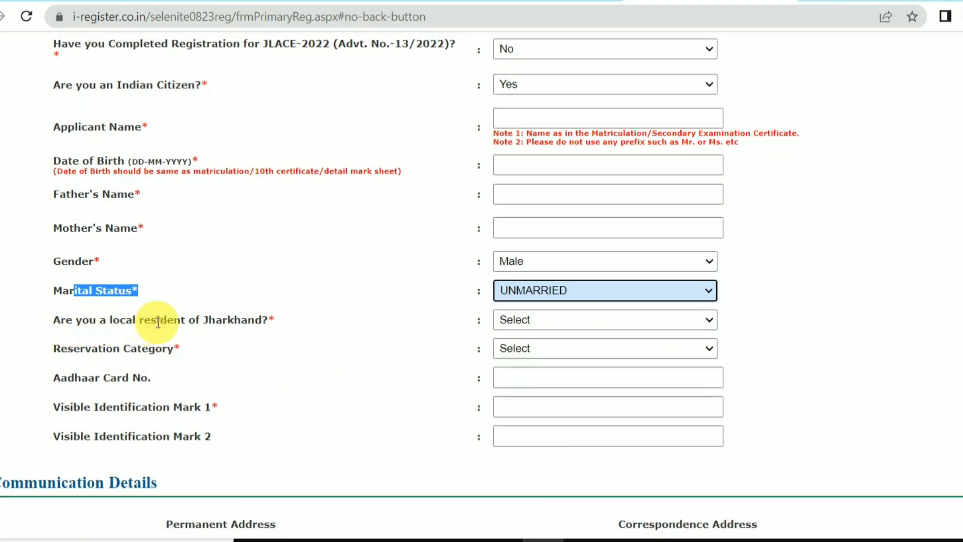
click(527, 319)
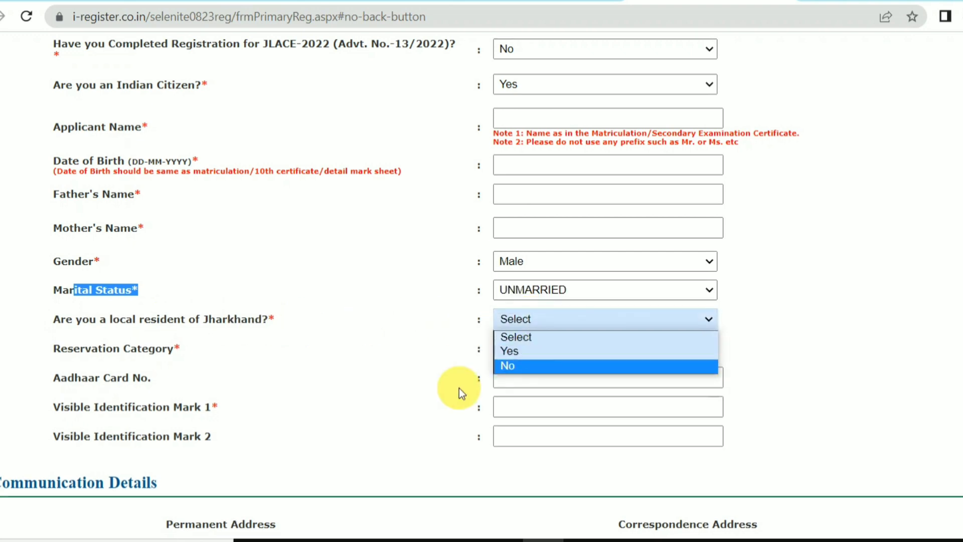
click(523, 353)
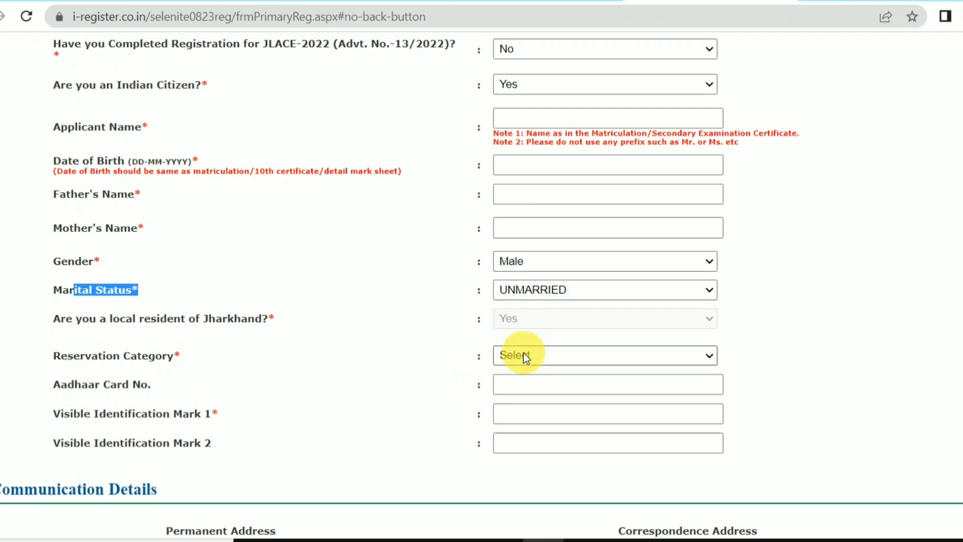
Step: Examine the options for district of local residence and reservation category without choosing any
scroll(613, 513, down, 5)
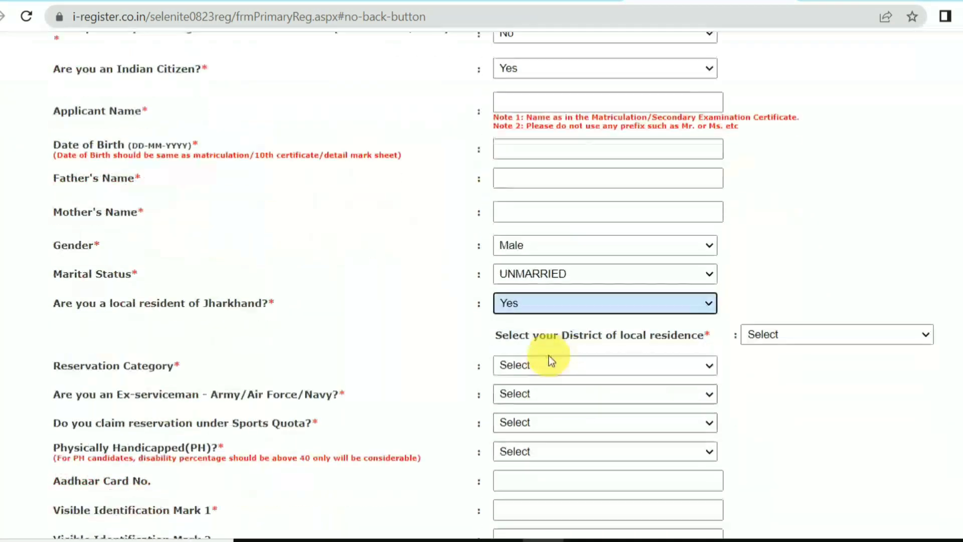
click(817, 269)
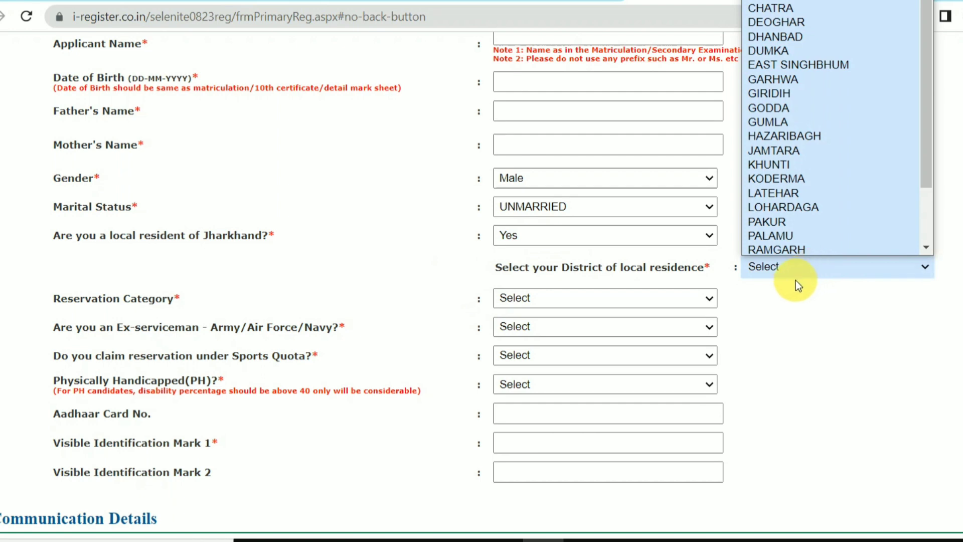
click(545, 306)
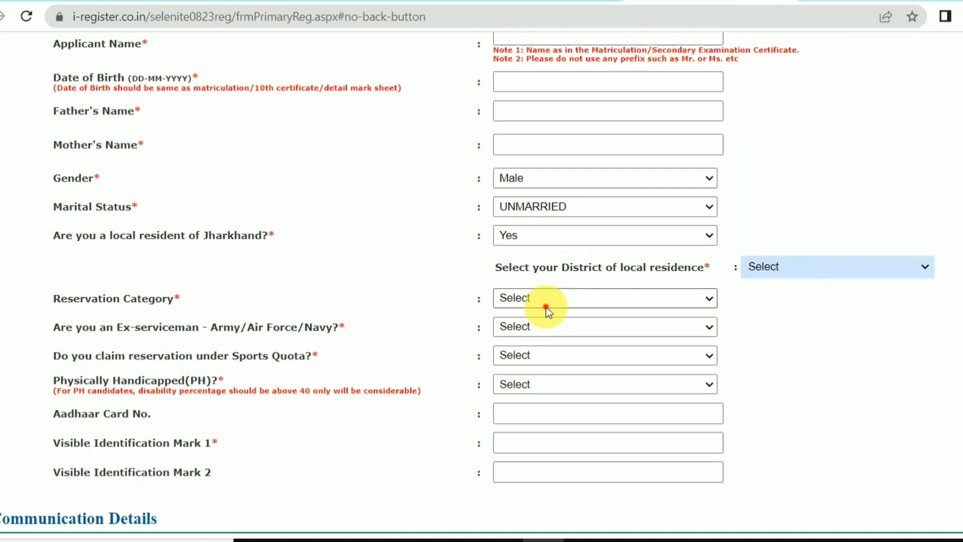
click(546, 306)
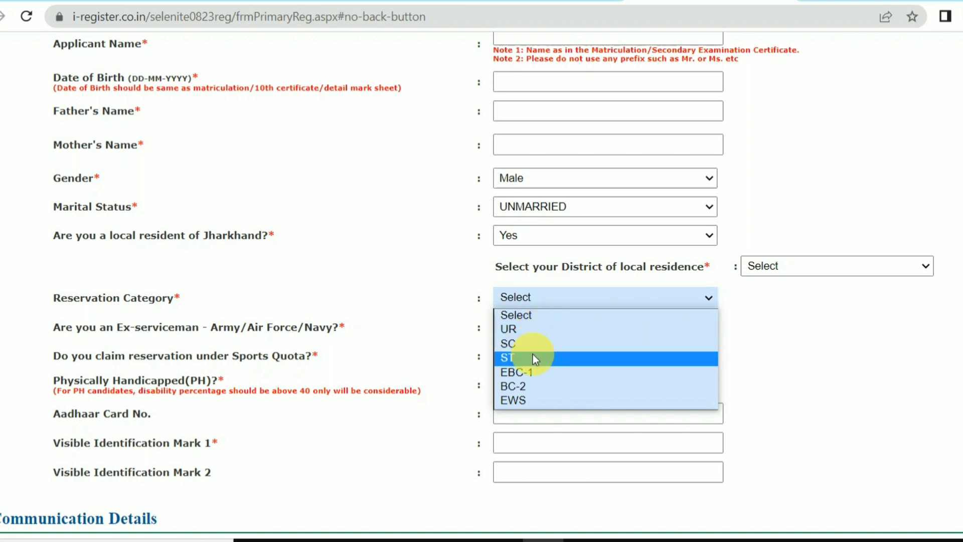
click(859, 359)
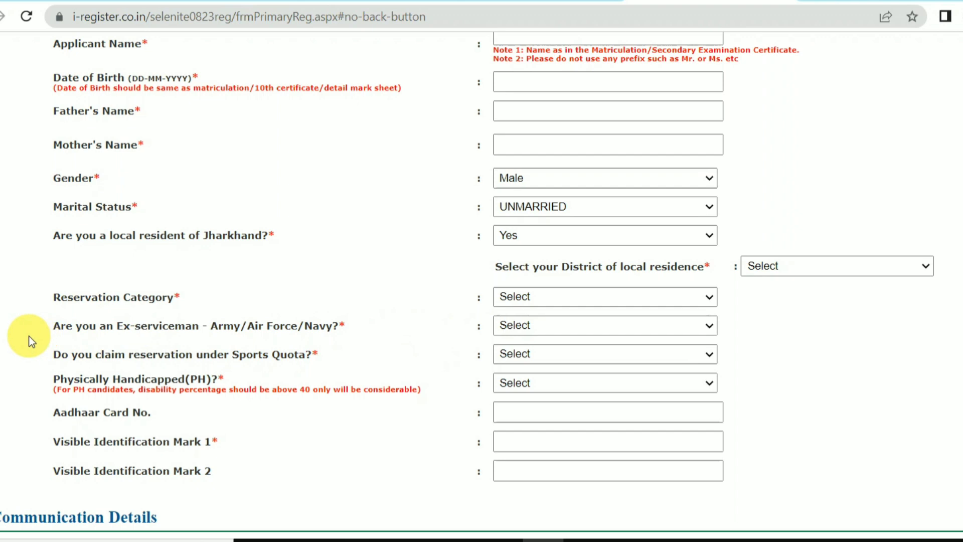
Step: Answer No to being an ex-serviceman of the Army, Air Force or Navy
drag(66, 326, 305, 330)
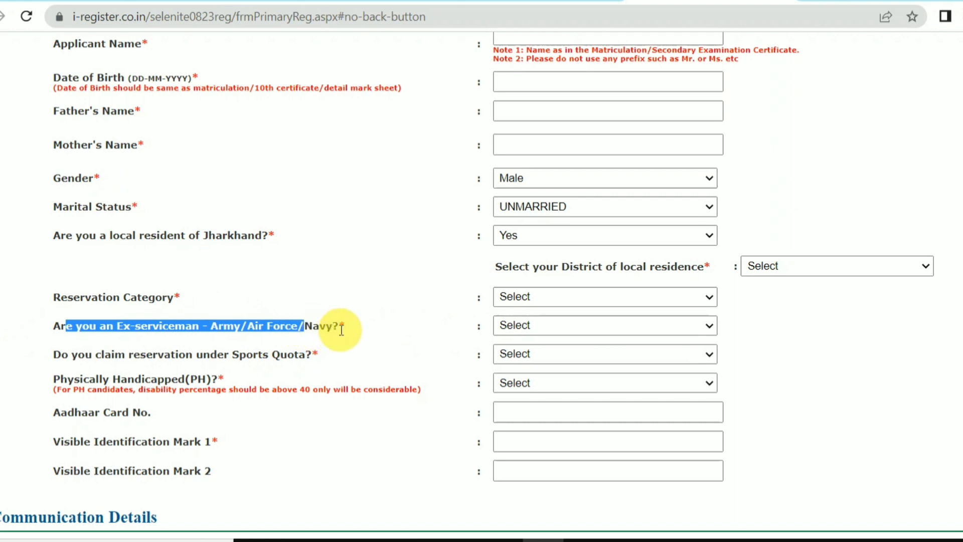
click(584, 327)
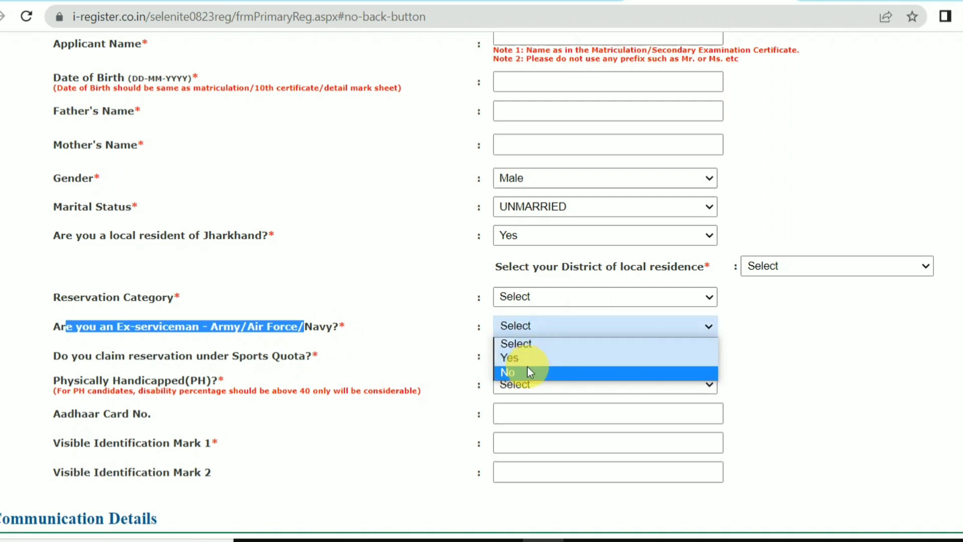
click(506, 372)
Step: Answer Yes to the Sports Quota question to check the sports type options, and set the answer to No
drag(203, 354, 318, 354)
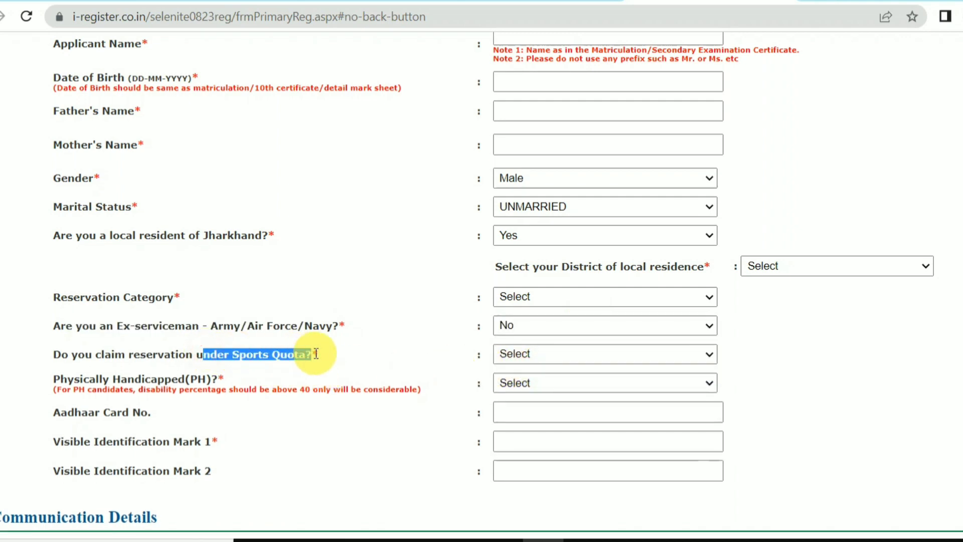
click(537, 352)
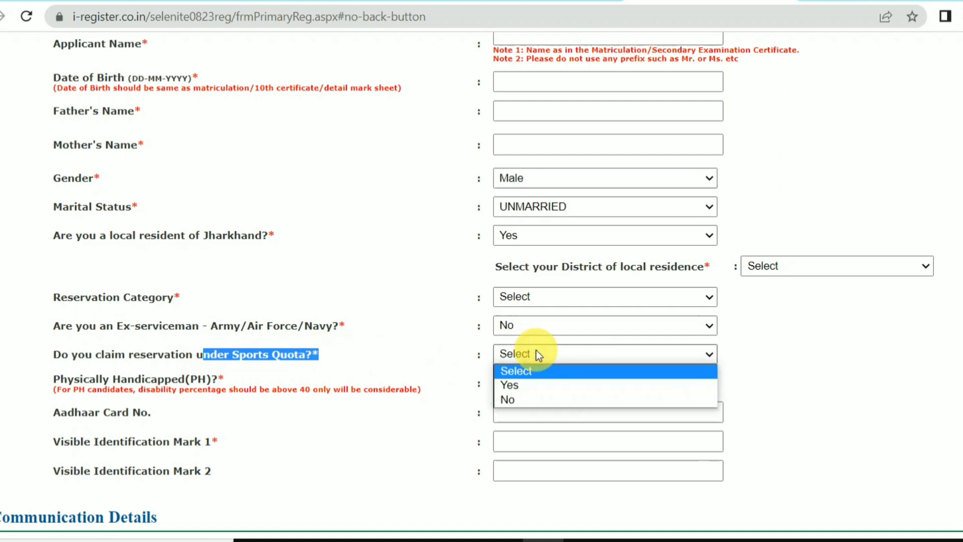
click(532, 391)
click(782, 384)
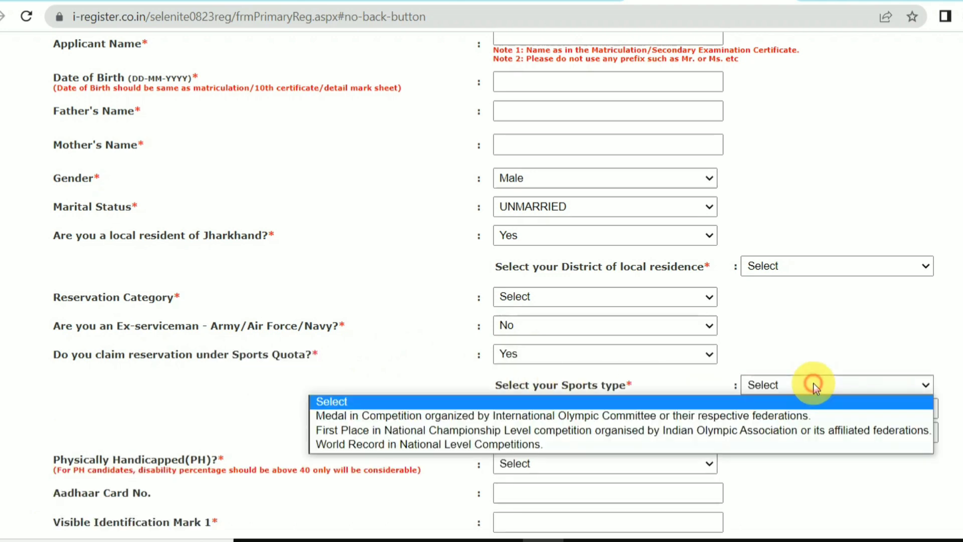
click(802, 358)
click(559, 357)
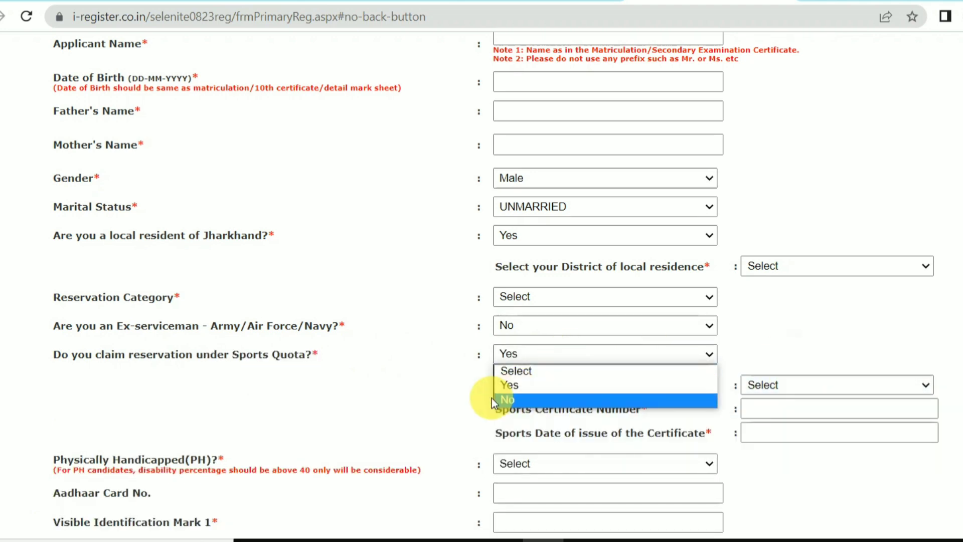
click(503, 399)
Step: Answer No to the Physically Handicapped (PH) question
scroll(477, 378, down, 2)
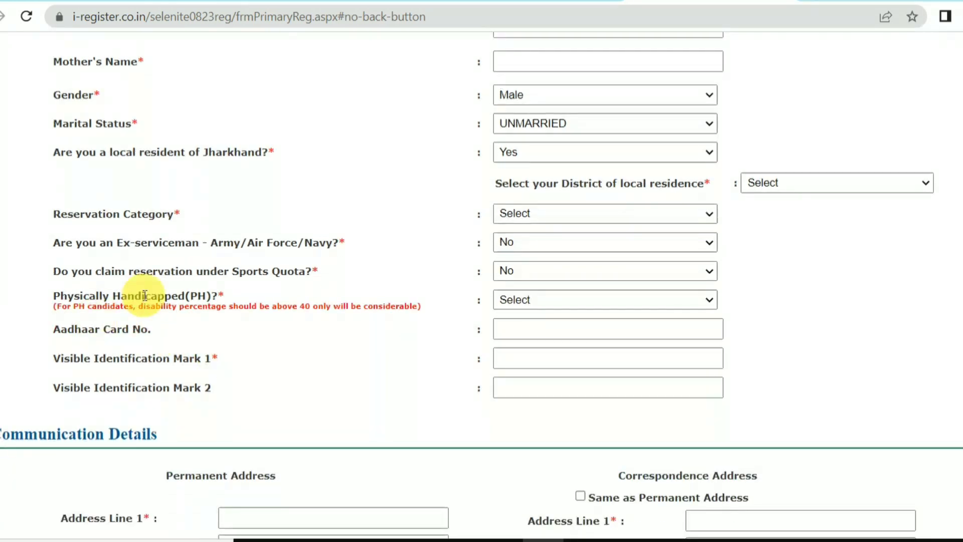
drag(51, 298, 227, 307)
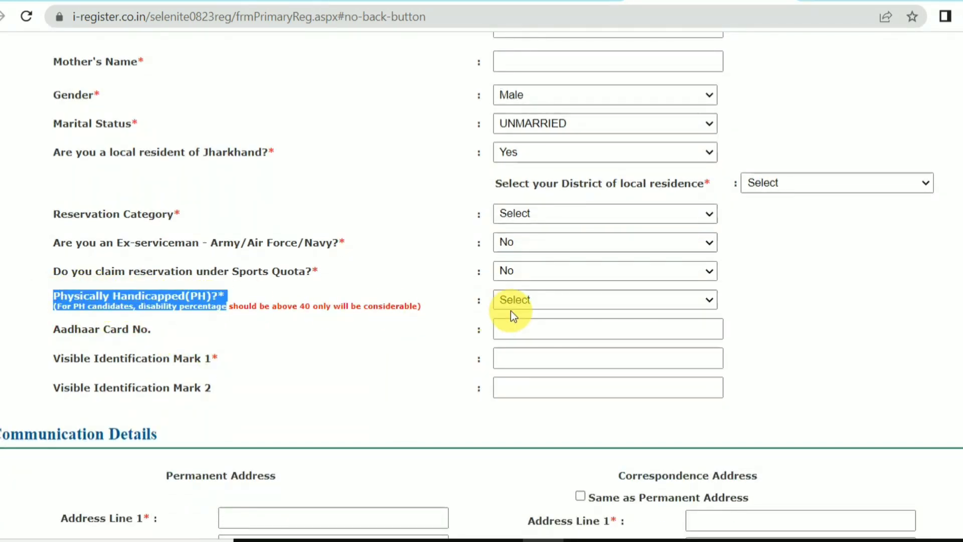
click(576, 301)
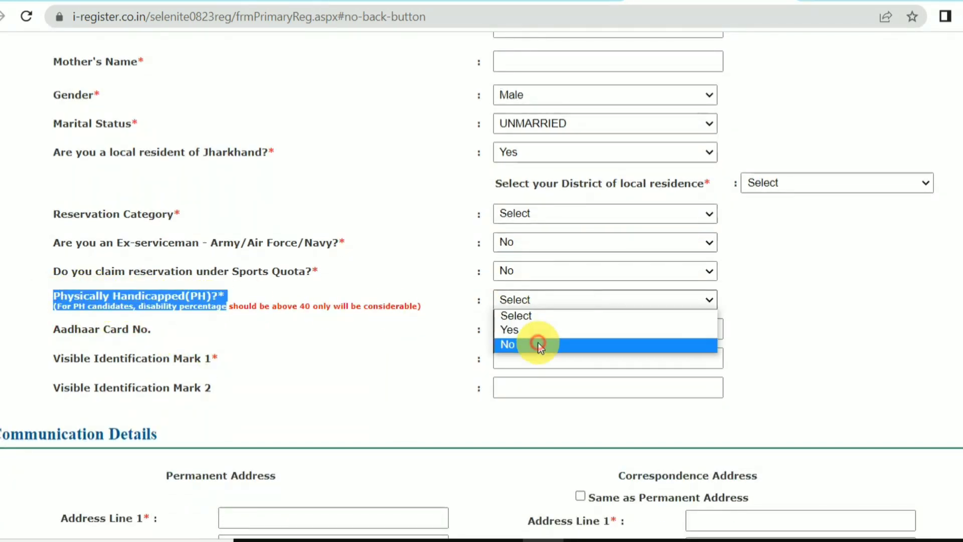
click(537, 345)
Step: Leave the Aadhaar card number blank and enter A CUT MARK ON THE HAND as Visible Identification Mark 1
click(81, 326)
drag(80, 326, 183, 329)
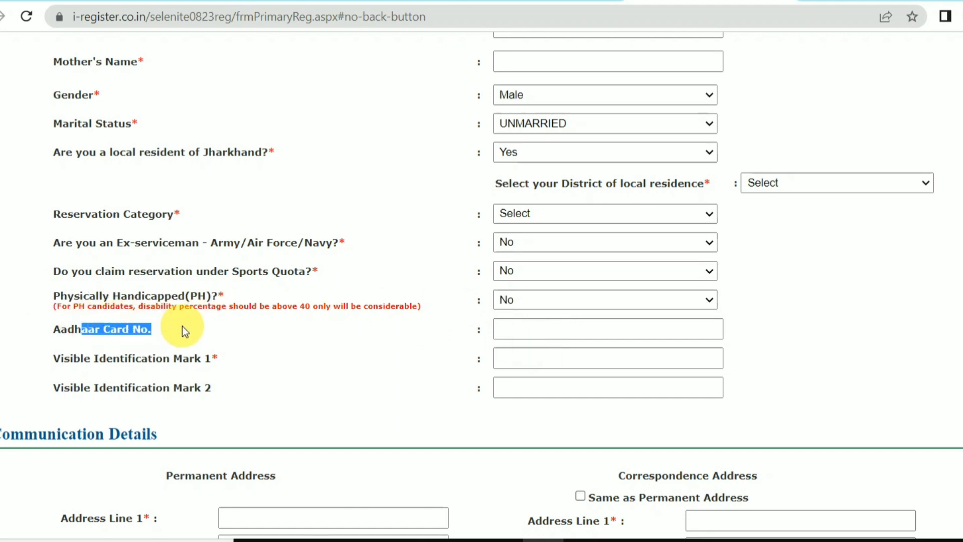
click(604, 327)
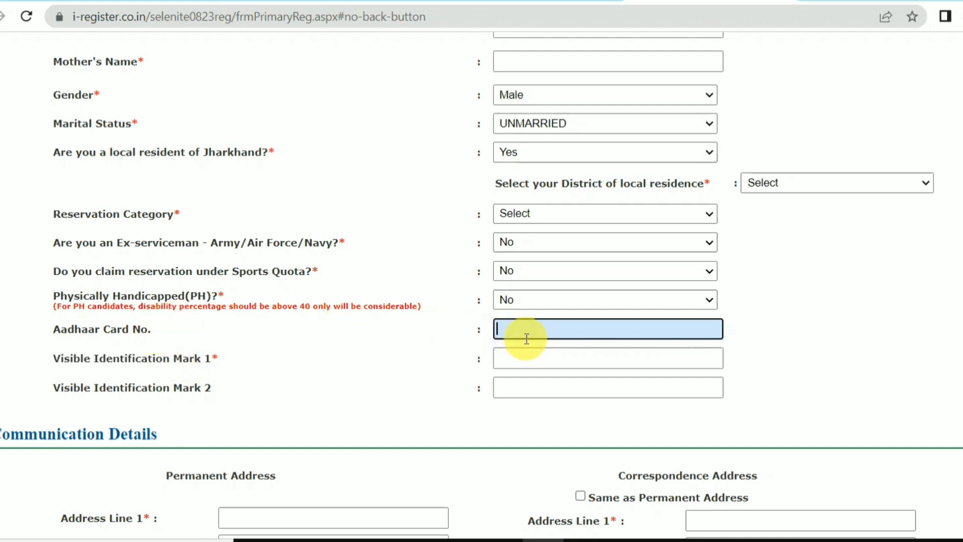
drag(60, 359, 251, 367)
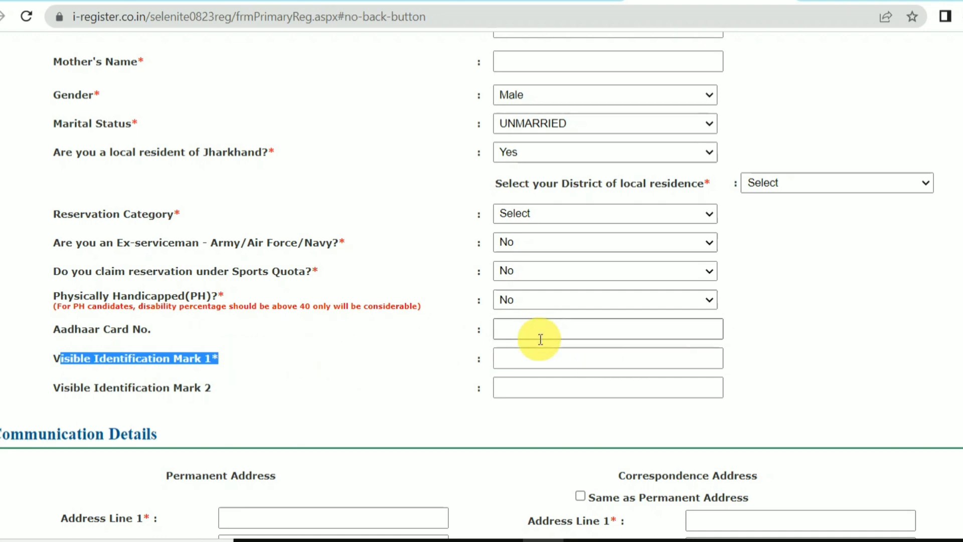
click(529, 363)
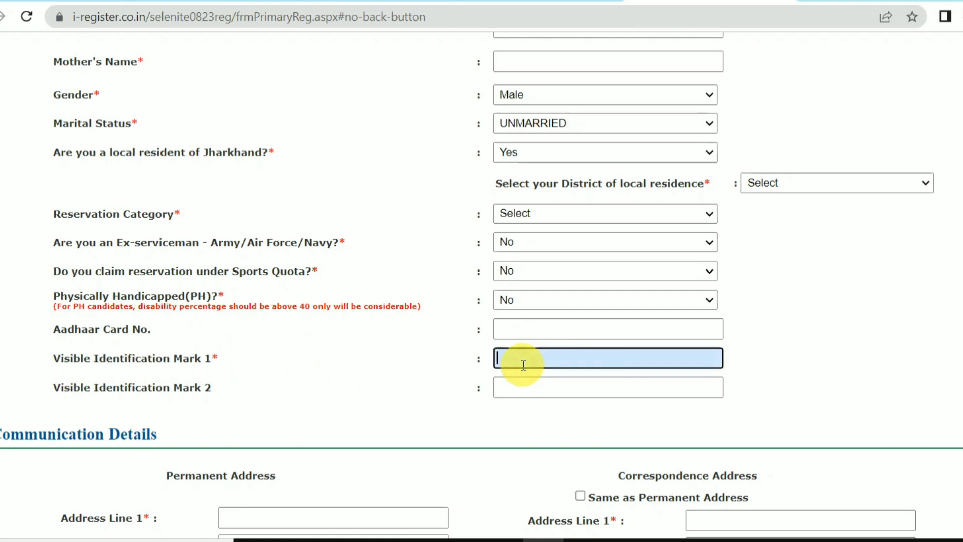
text(A CUT MARK ON THE H)
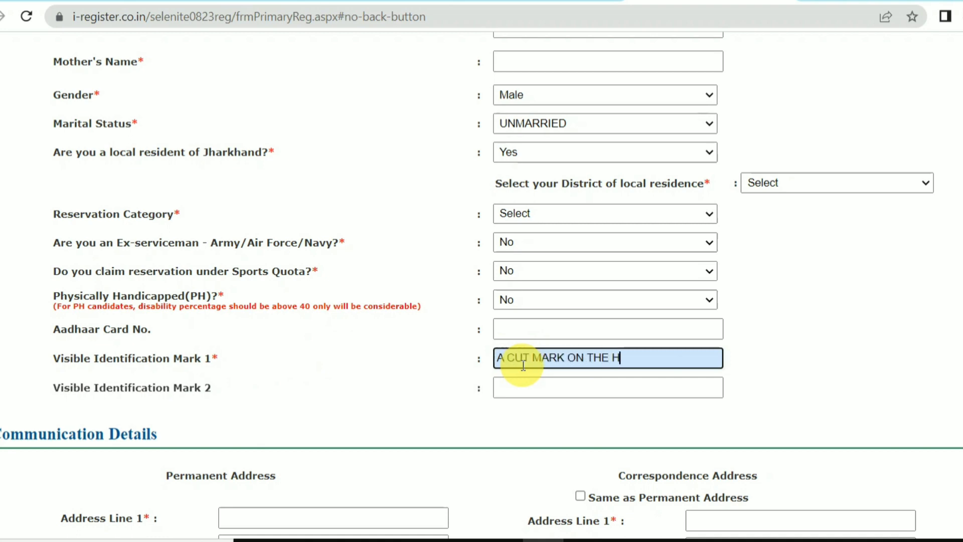
key(BackSpace)
text(HAND)
click(561, 393)
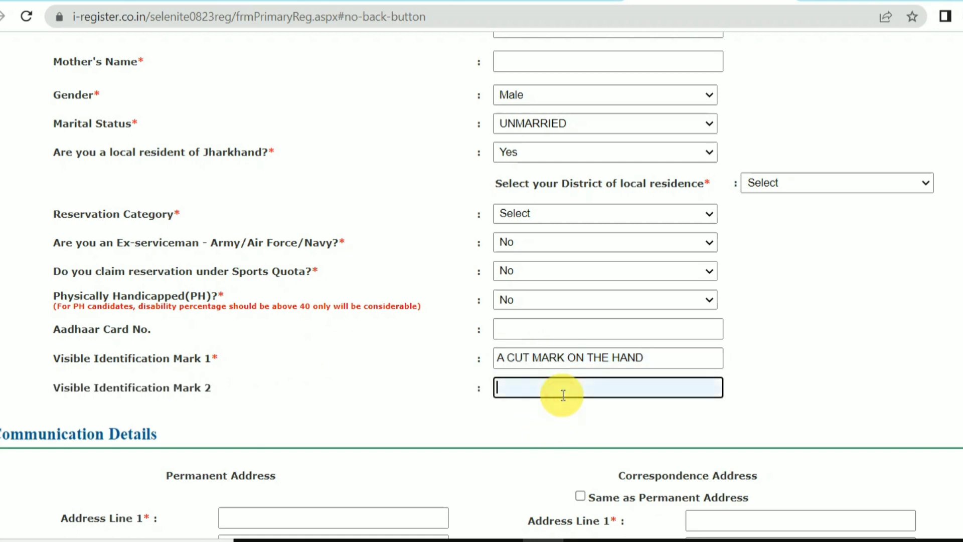
Step: Set the district of local residence to KHUNTI
click(746, 322)
click(788, 183)
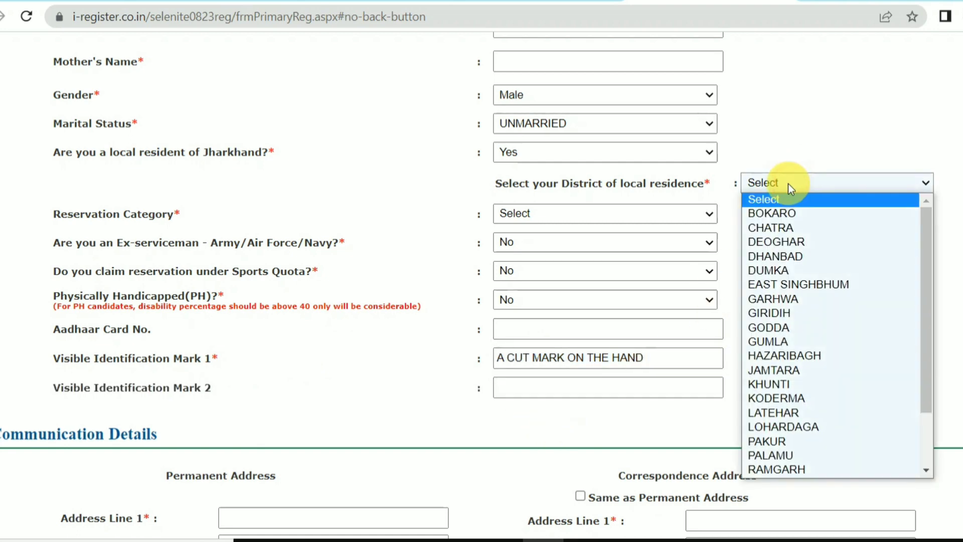
key(k)
click(765, 187)
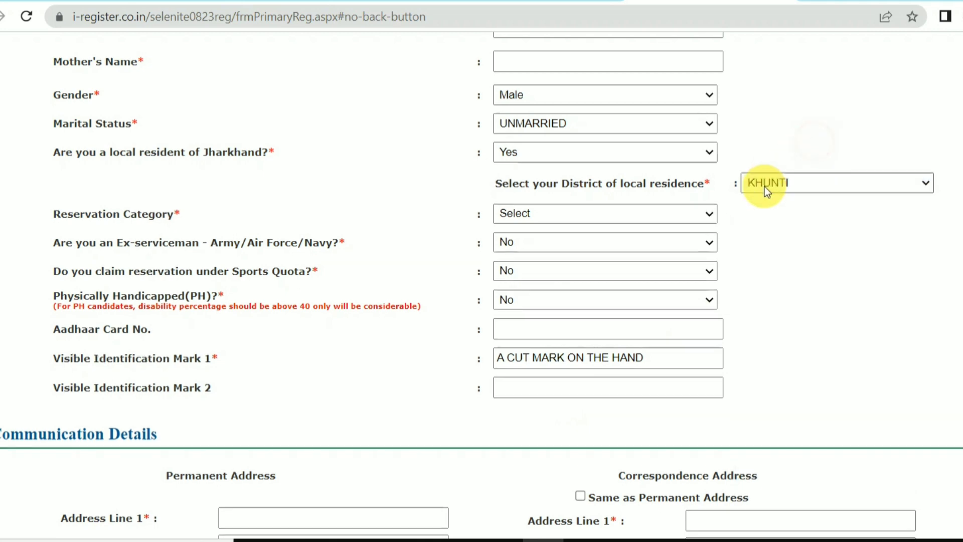
click(778, 182)
click(795, 111)
Step: Enter VILL, PO, PS and DI in Address Lines 1 to 4 of the permanent address
scroll(400, 396, down, 7)
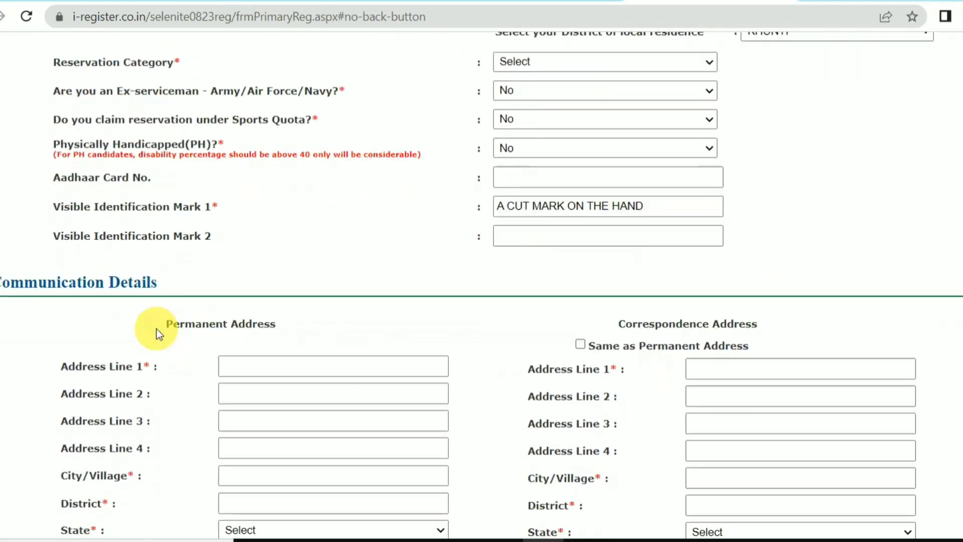
drag(170, 141, 257, 143)
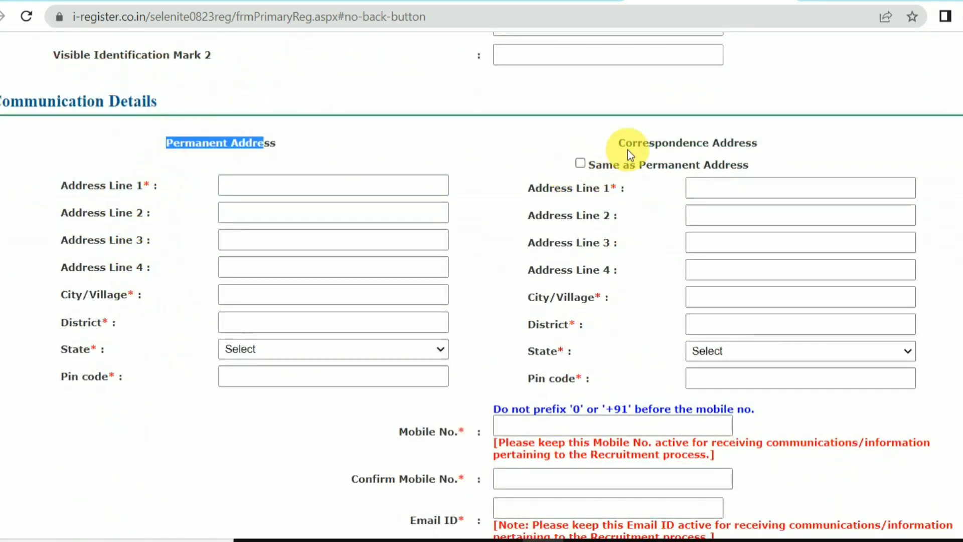
drag(623, 144, 775, 145)
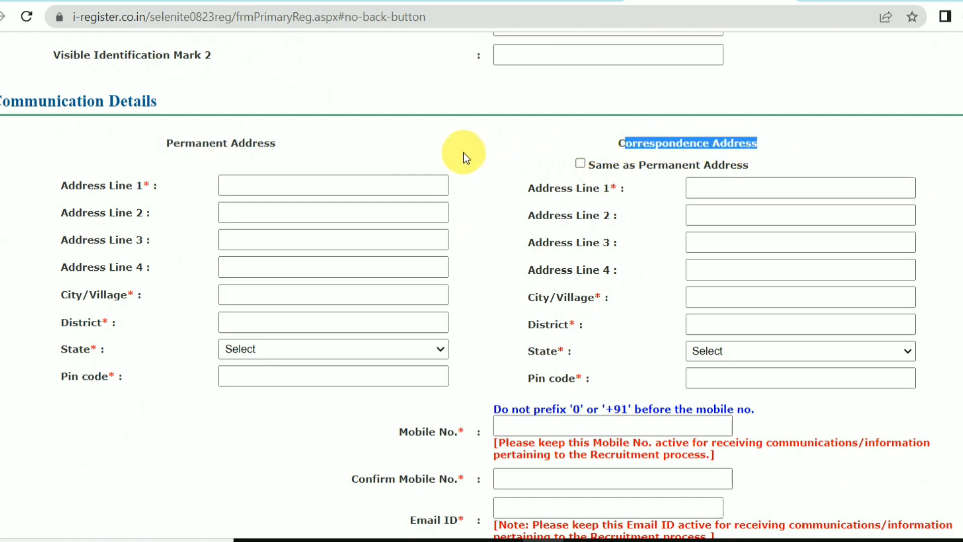
click(294, 182)
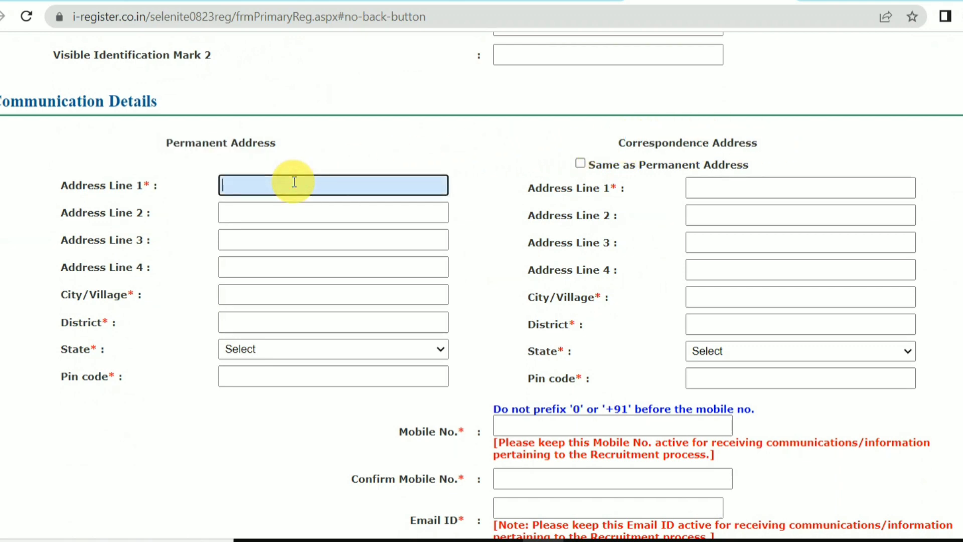
text(VILL)
key(Tab)
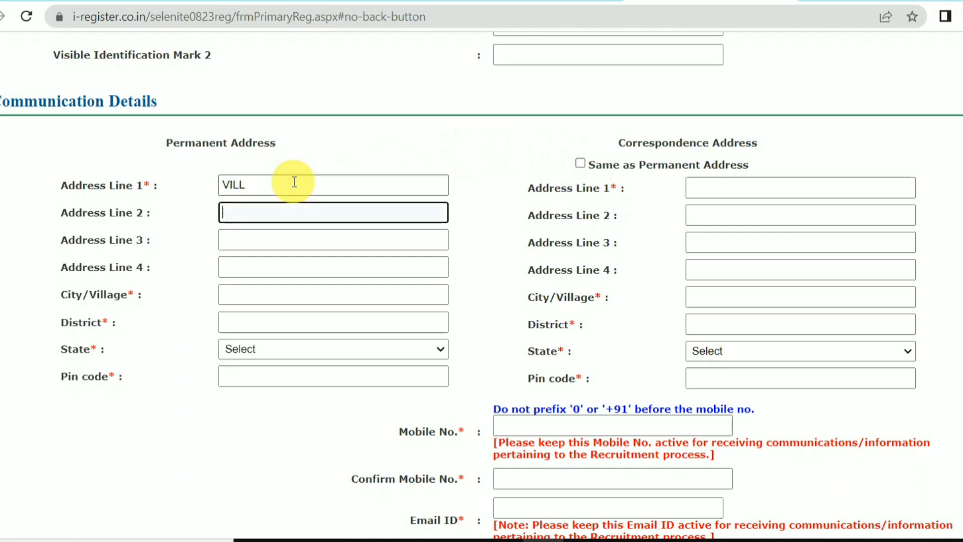
text(PO-)
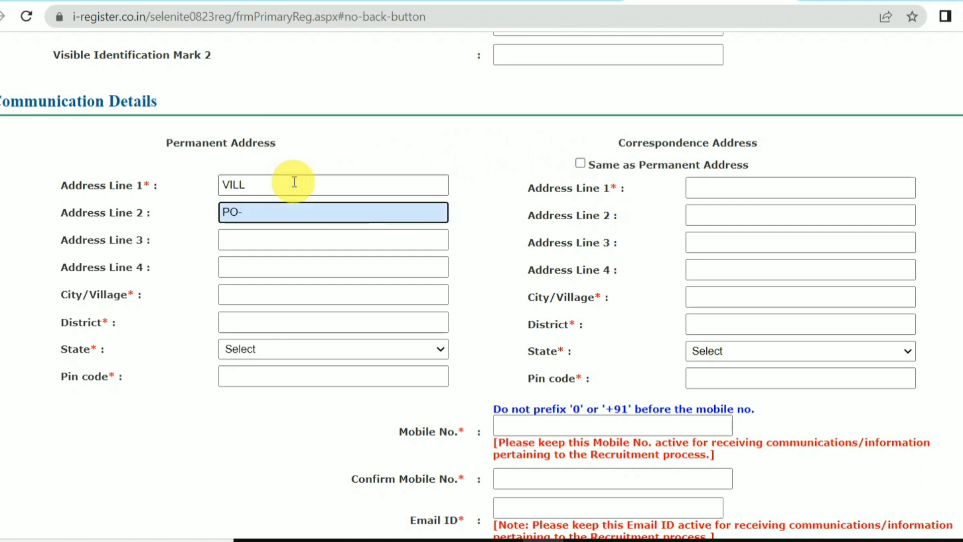
key(Tab)
text(PS)
key(Tab)
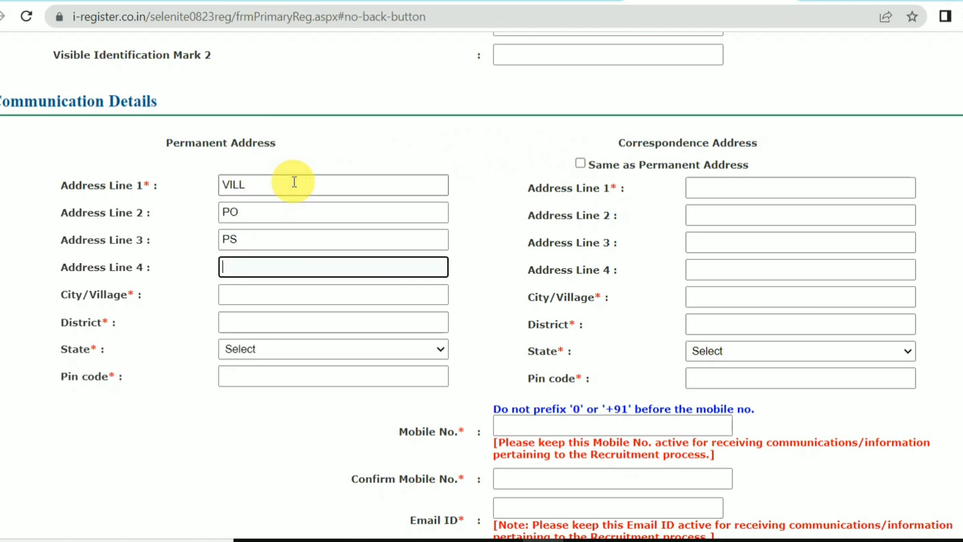
text(DI)
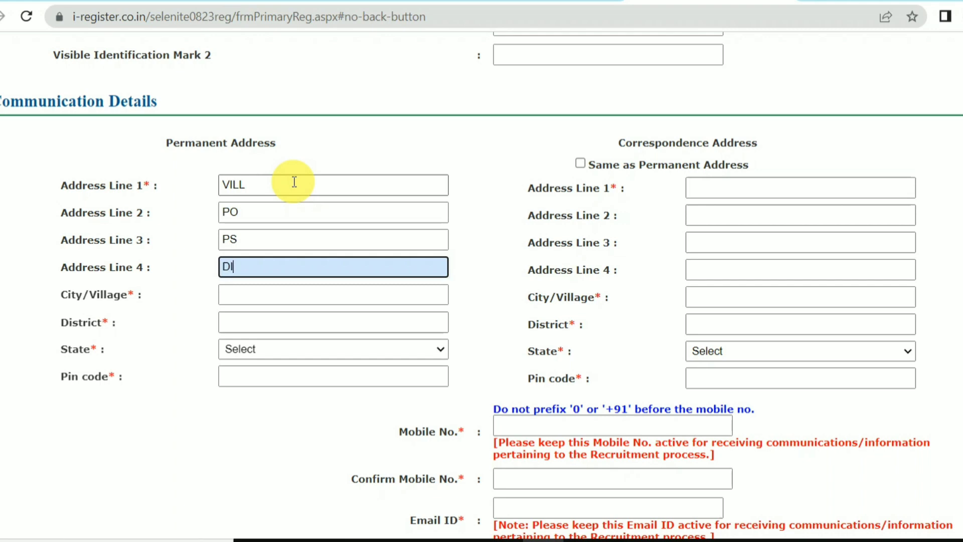
Step: Examine the City/Village, District, State and Pin code fields of the permanent address, plus the mobile number and email ID fields with their notes
key(Tab)
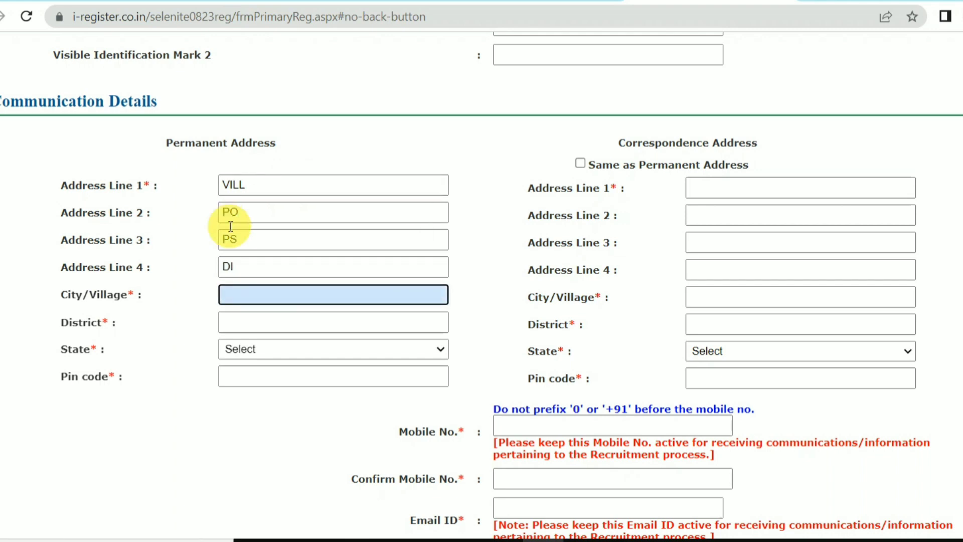
click(87, 299)
drag(87, 299, 182, 299)
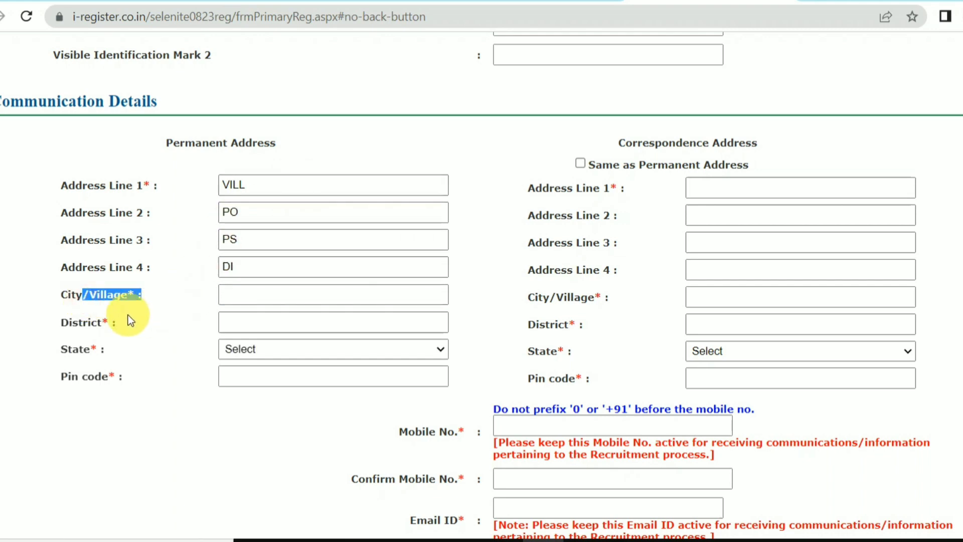
drag(71, 323, 115, 327)
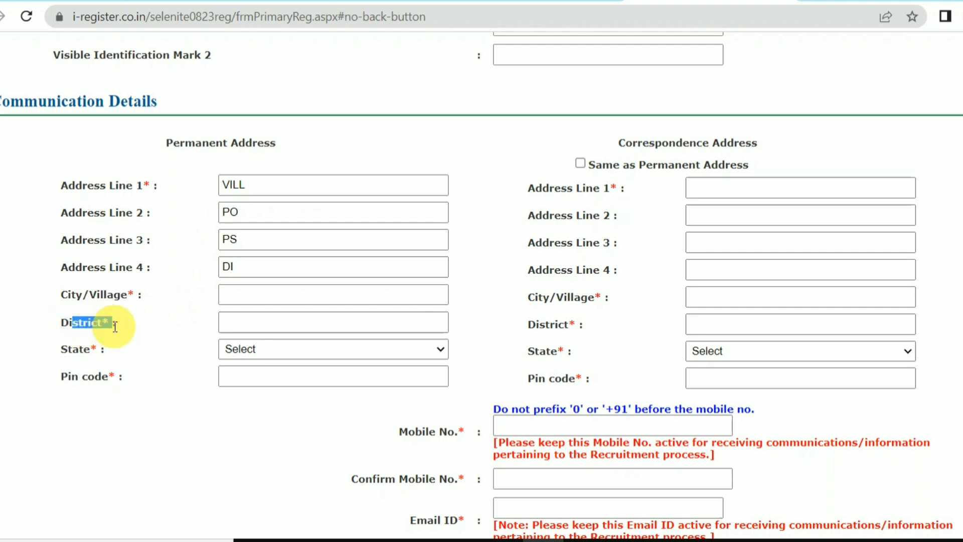
drag(60, 348, 138, 345)
click(61, 375)
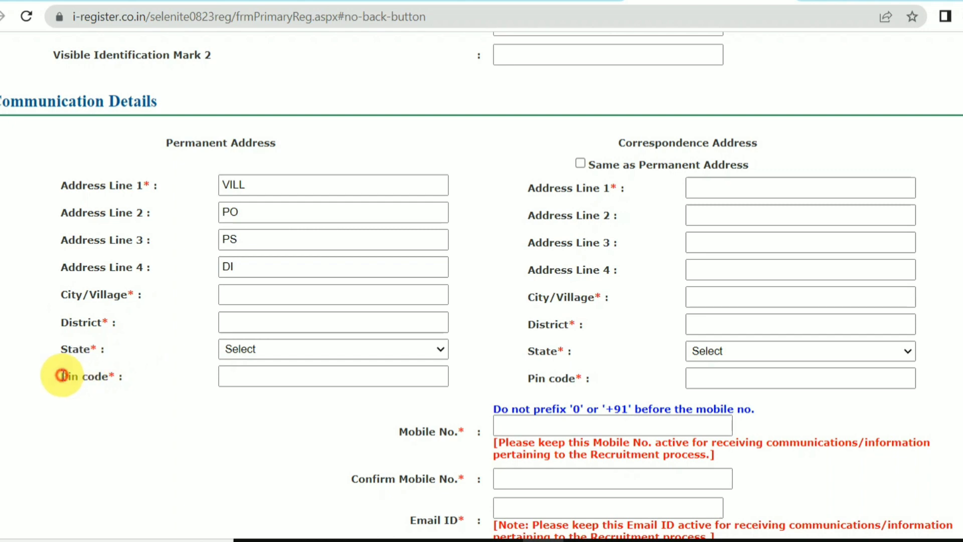
drag(61, 376, 103, 376)
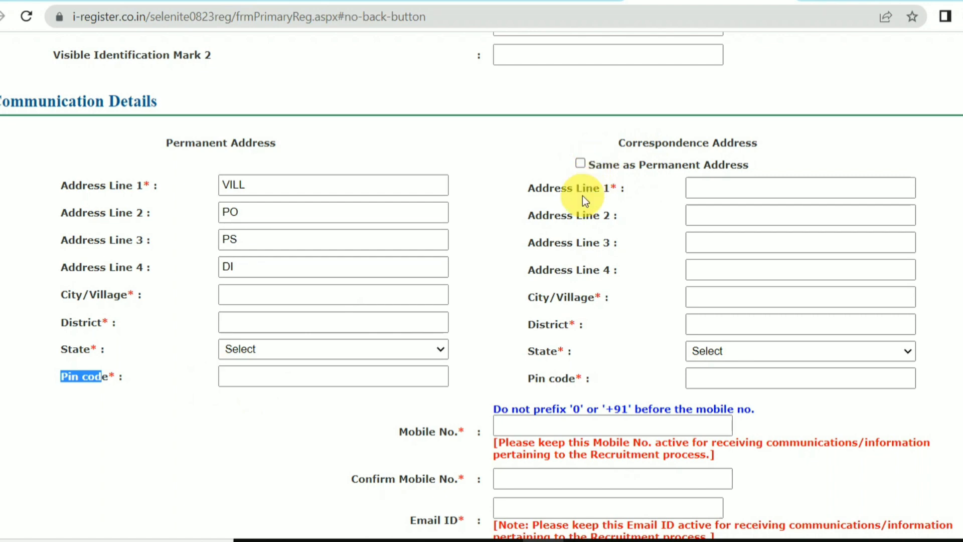
scroll(672, 251, down, 3)
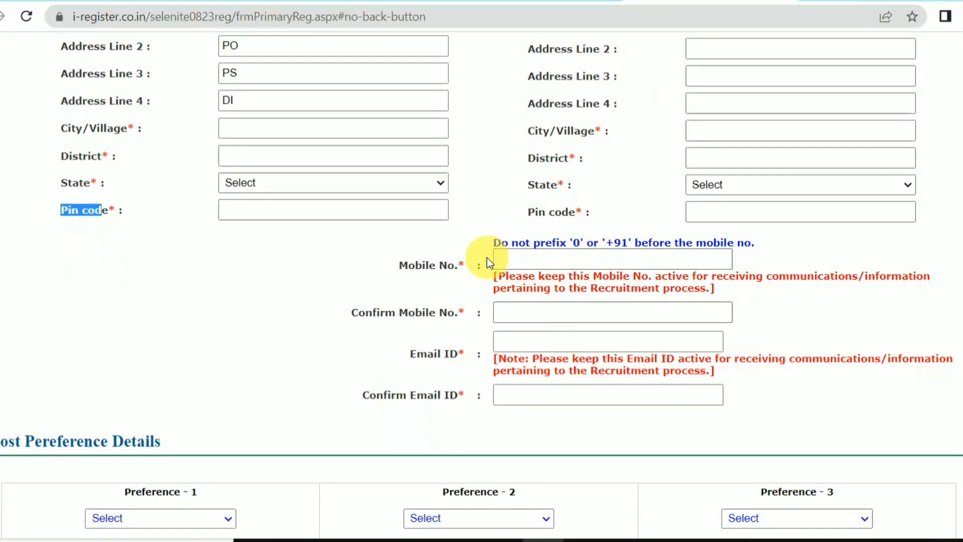
drag(511, 243, 615, 242)
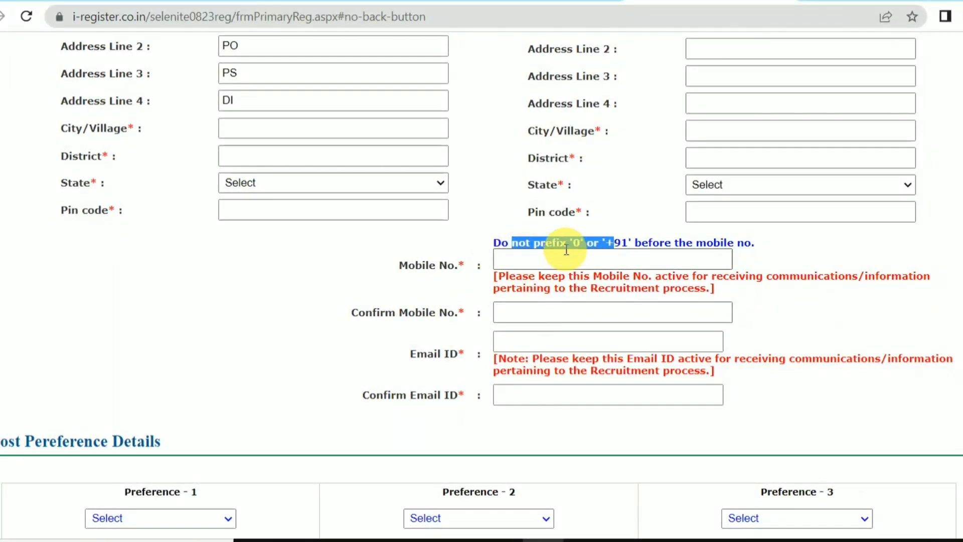
click(502, 257)
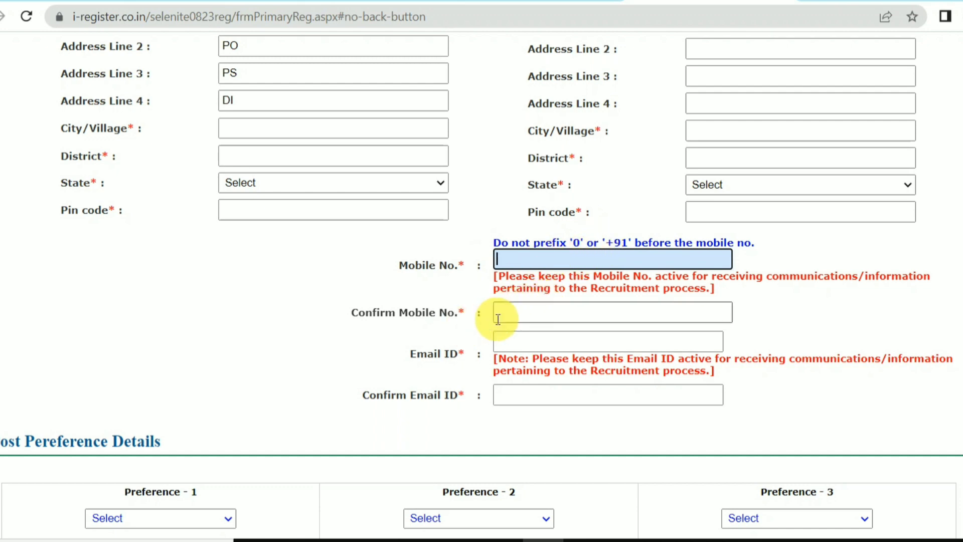
click(519, 309)
scroll(519, 308, down, 2)
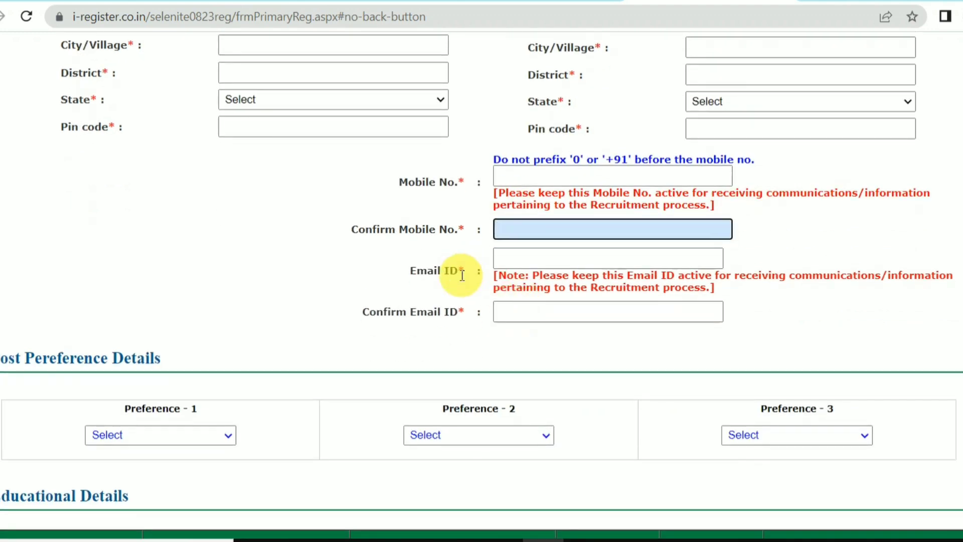
click(522, 264)
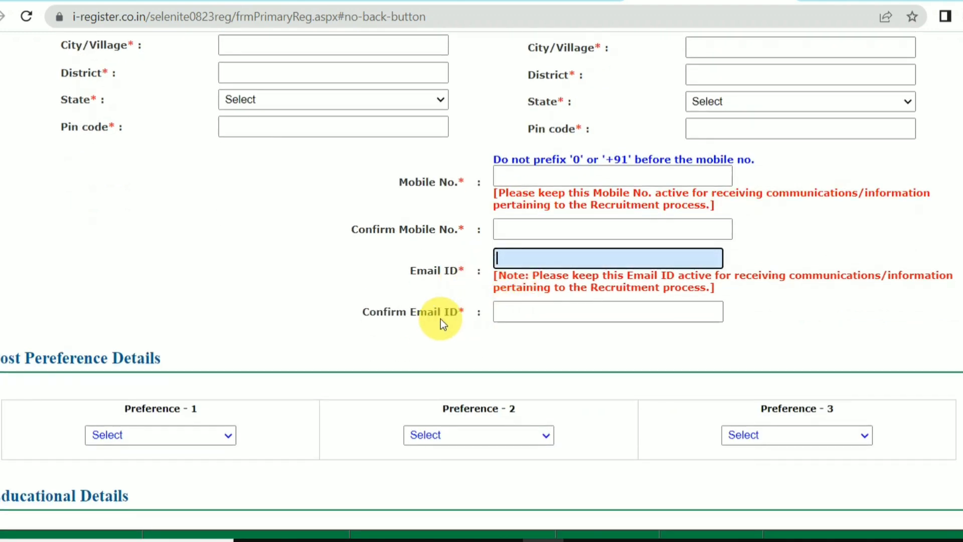
drag(465, 307, 511, 305)
Step: Set the post preferences to Lab Assistant (Biology) first, Lab Assistant (Physics) second and Lab Assistant (Chemistry) third
scroll(511, 305, down, 2)
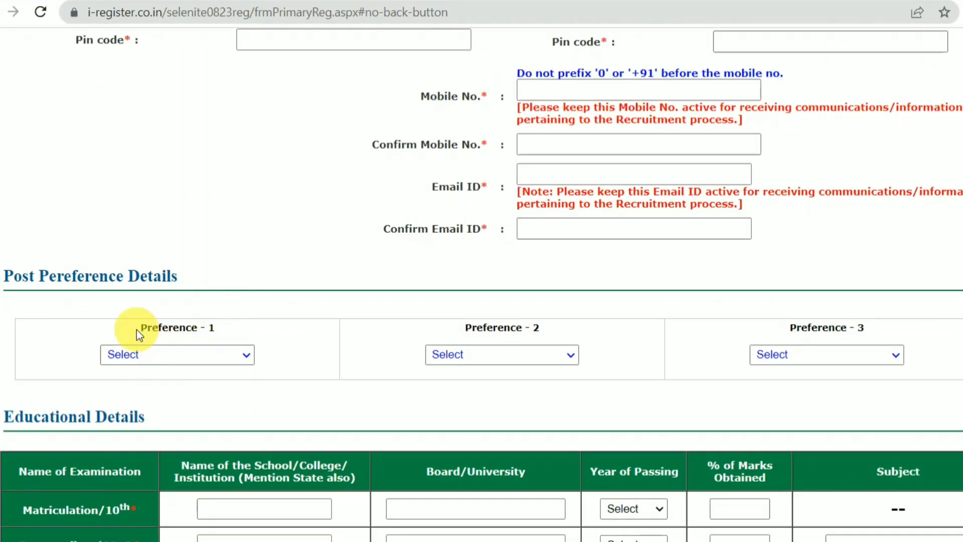
drag(140, 329, 229, 326)
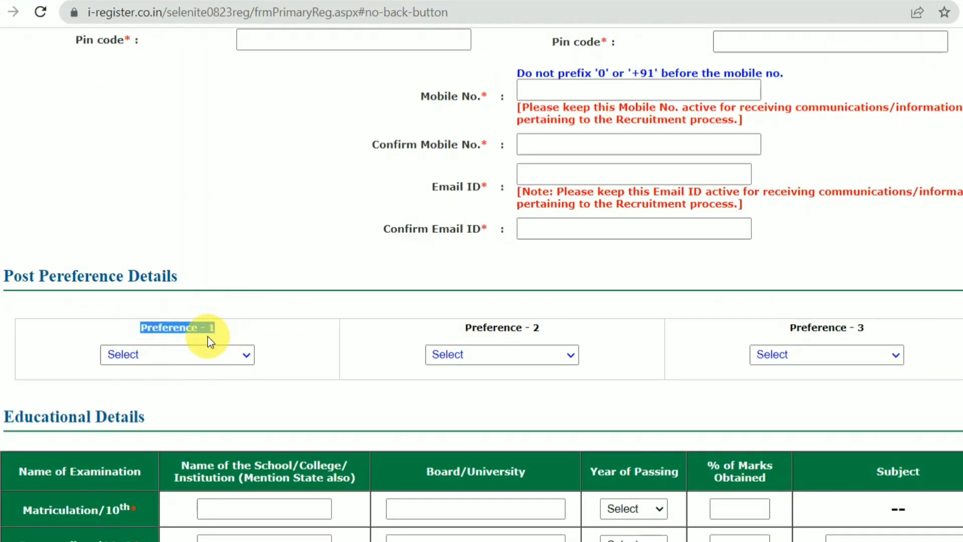
click(188, 356)
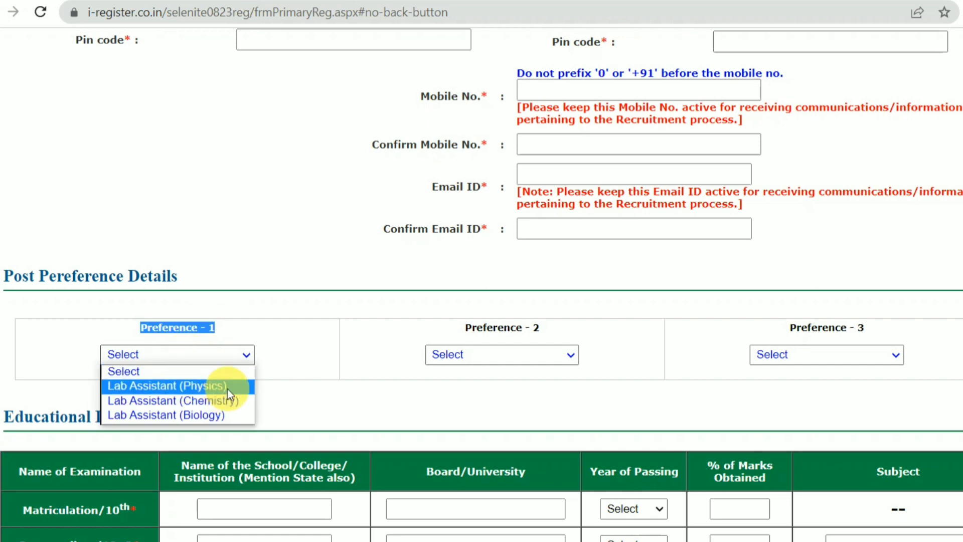
click(213, 412)
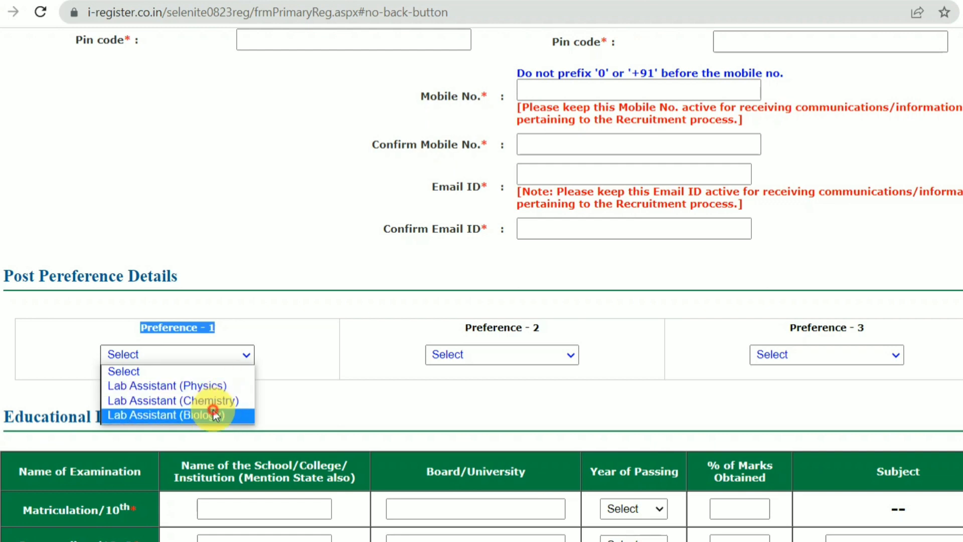
click(498, 357)
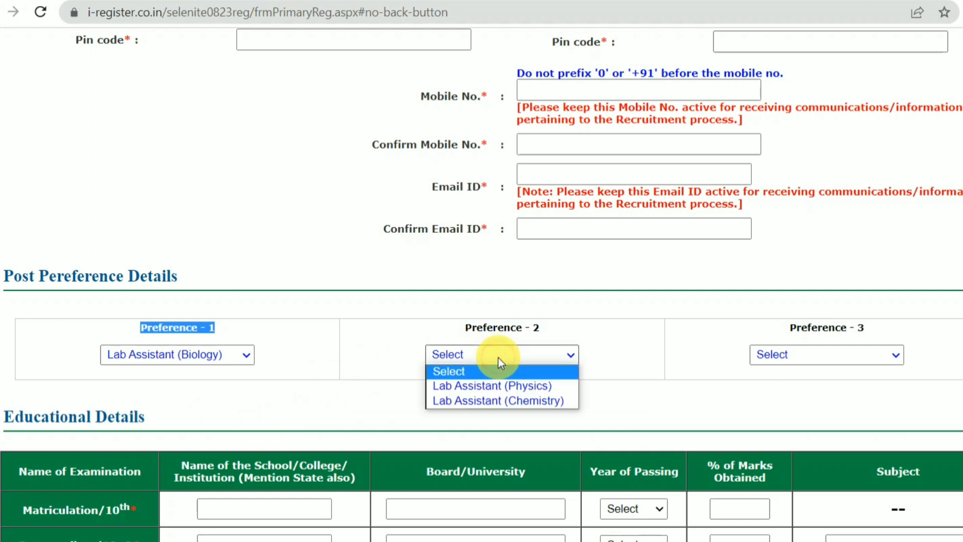
click(497, 388)
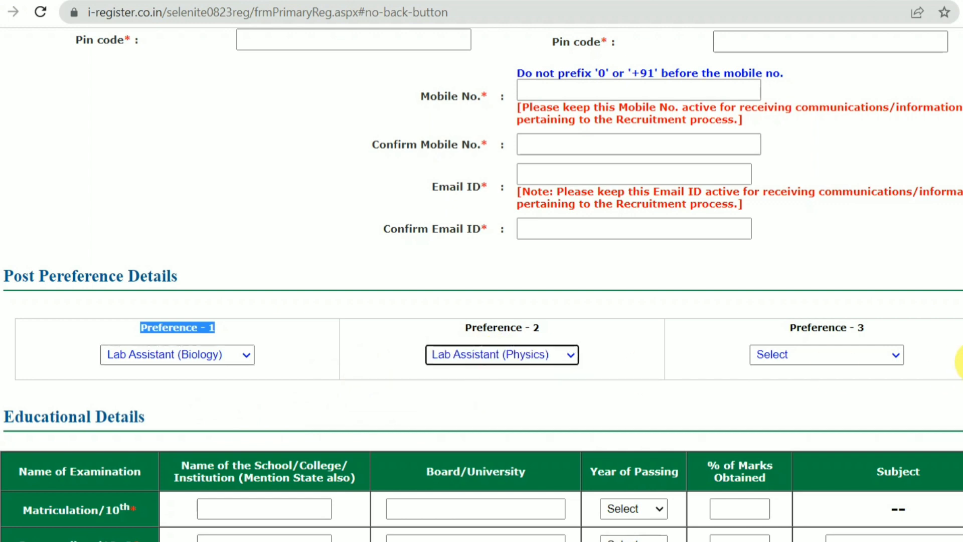
click(845, 355)
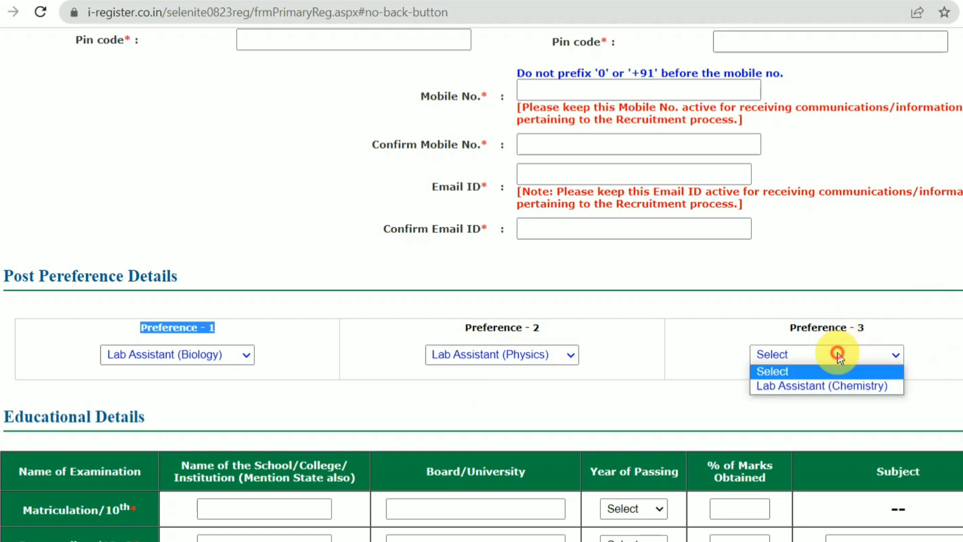
click(830, 385)
Step: In the Matriculation/10th row of the educational details, enter CBSE as the board and 2012 as the year of passing
scroll(687, 367, down, 3)
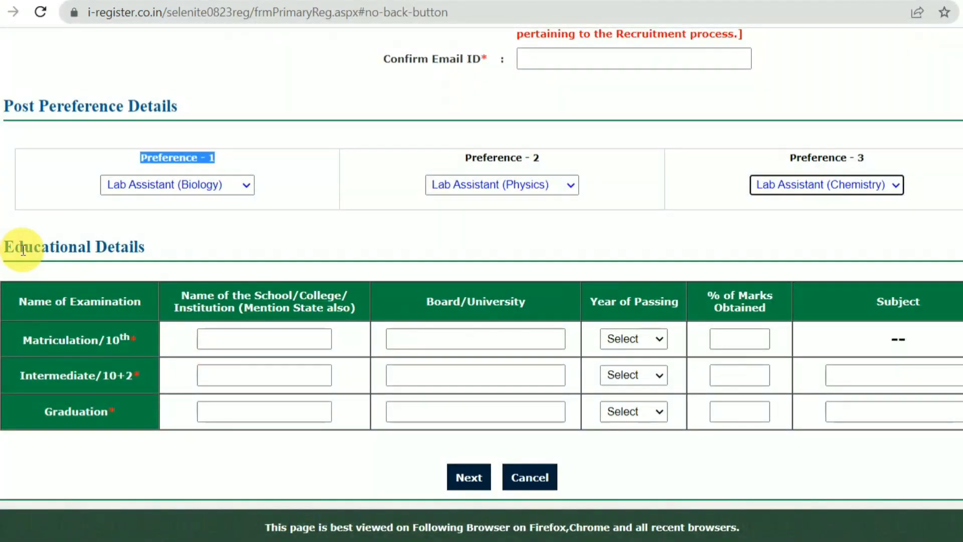
drag(23, 247, 167, 251)
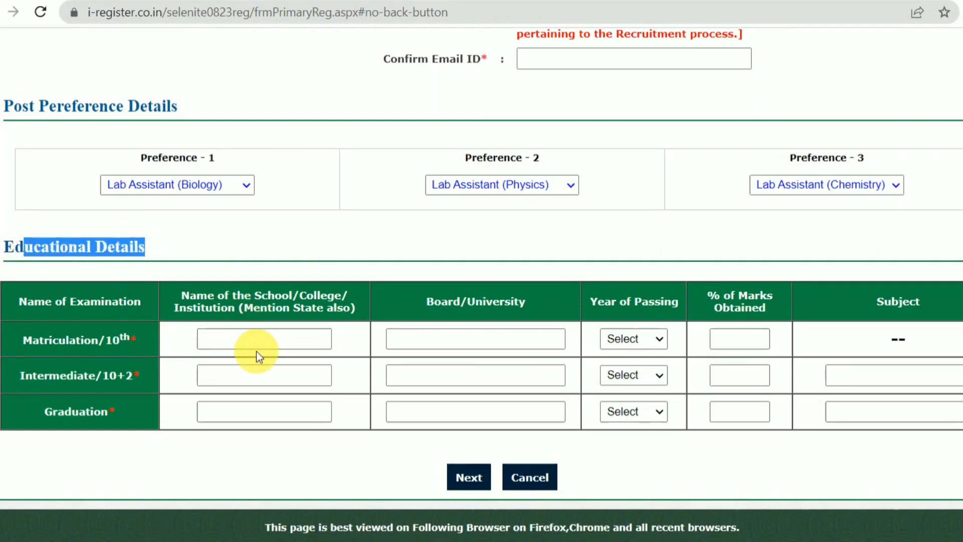
click(230, 344)
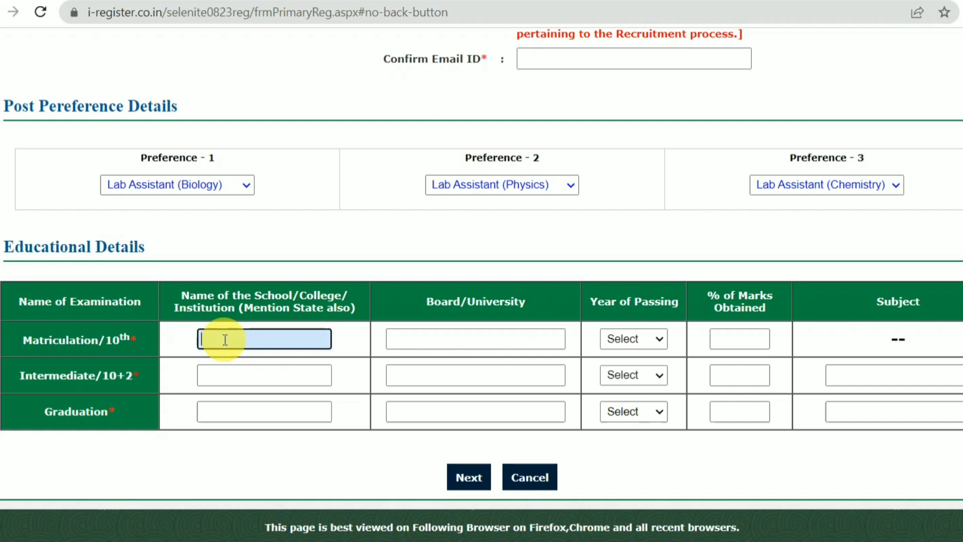
click(409, 333)
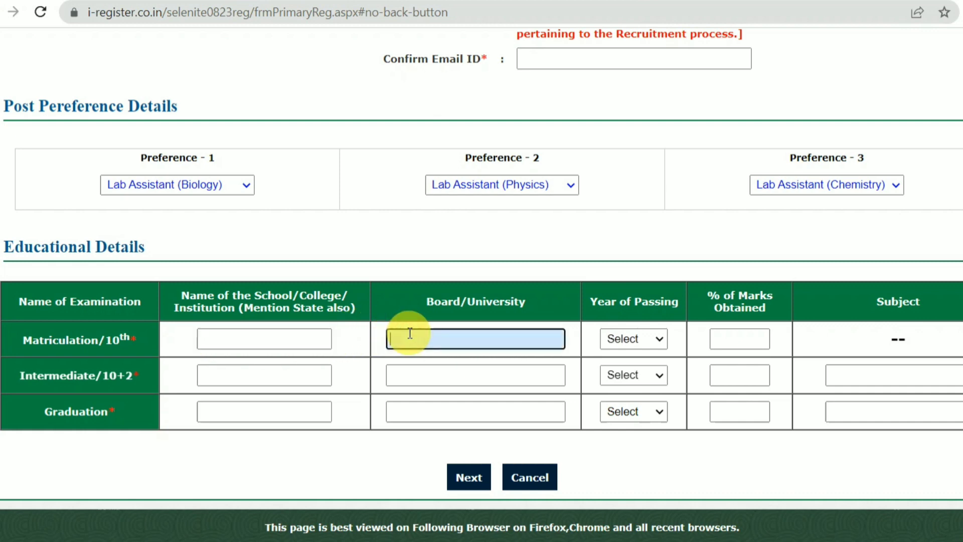
text(CBSEB)
key(Tab)
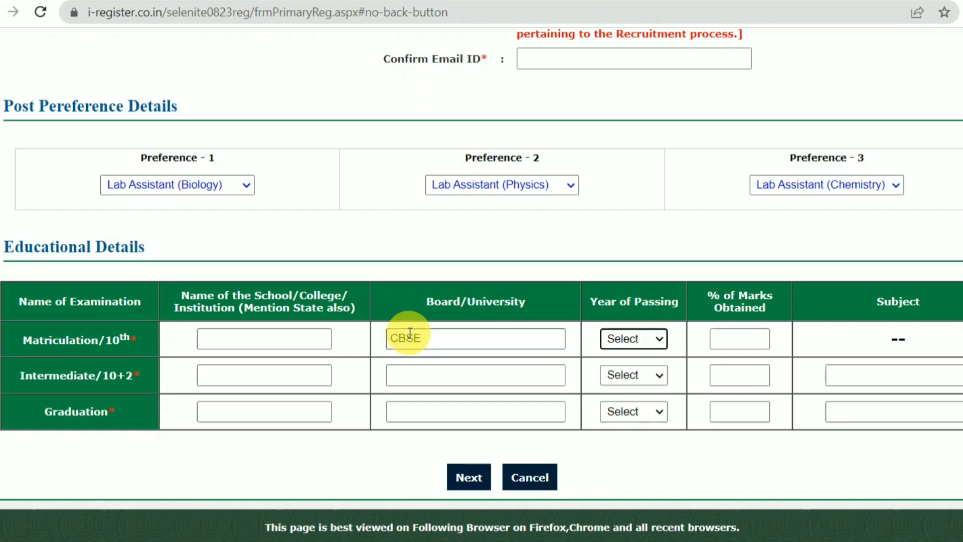
click(463, 339)
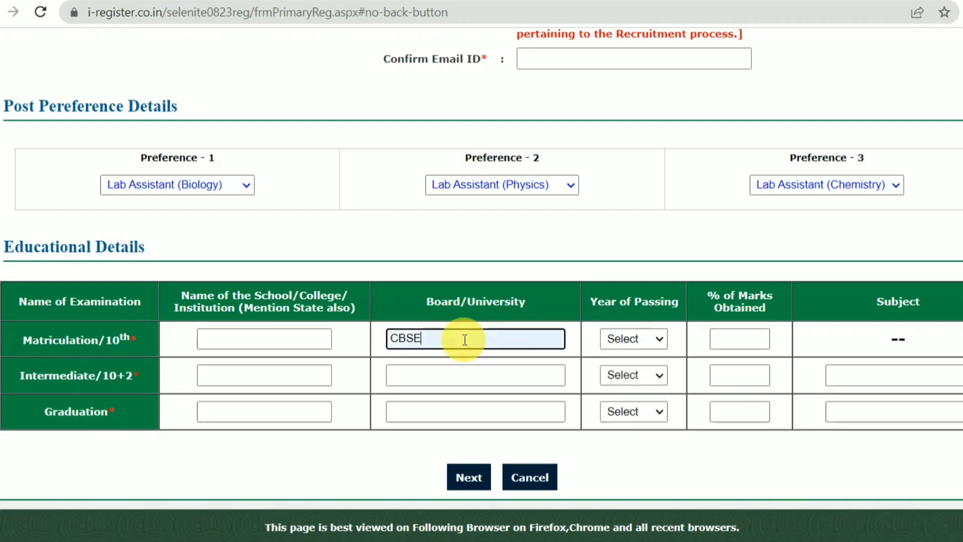
click(641, 338)
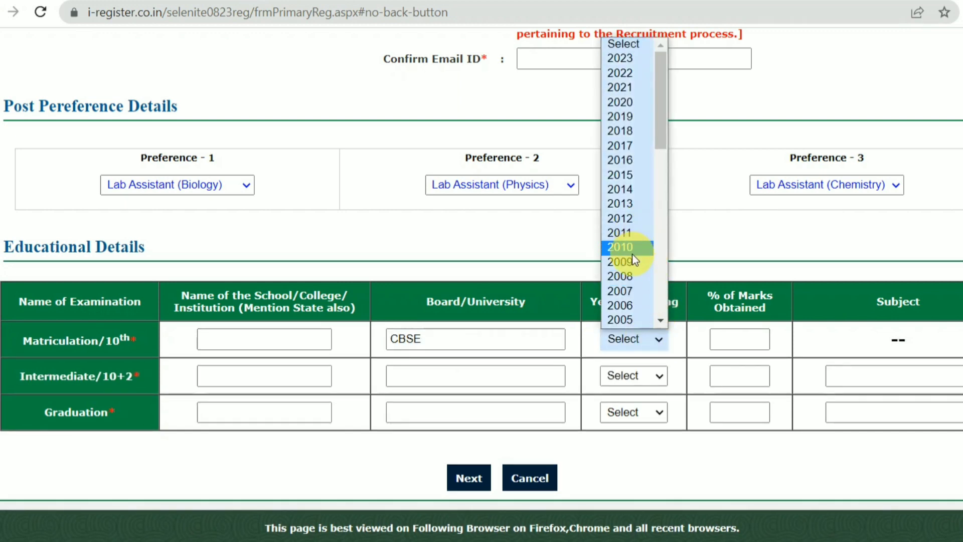
click(628, 218)
click(737, 337)
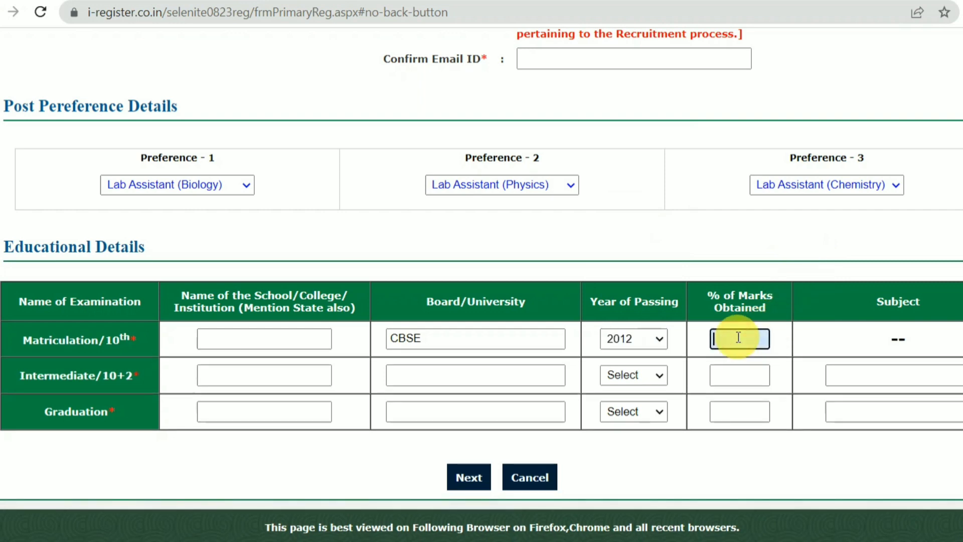
Step: Examine the institution, board, marks and subject fields of the Intermediate/10+2 and Graduation rows
click(203, 378)
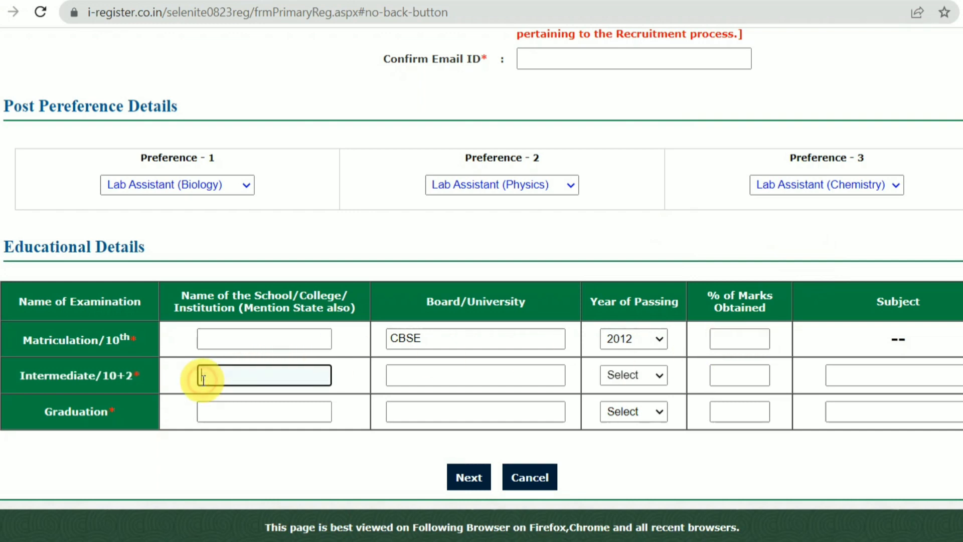
drag(33, 375, 228, 374)
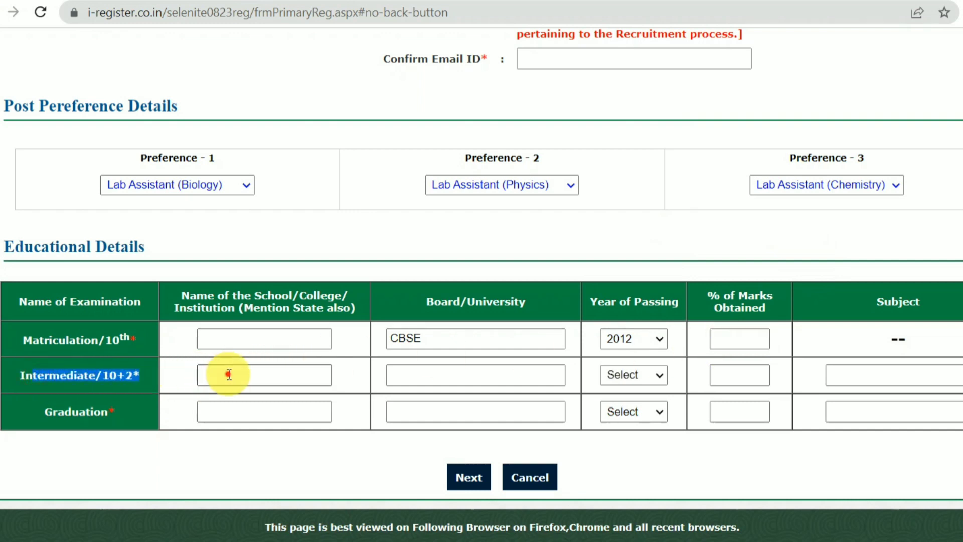
click(229, 374)
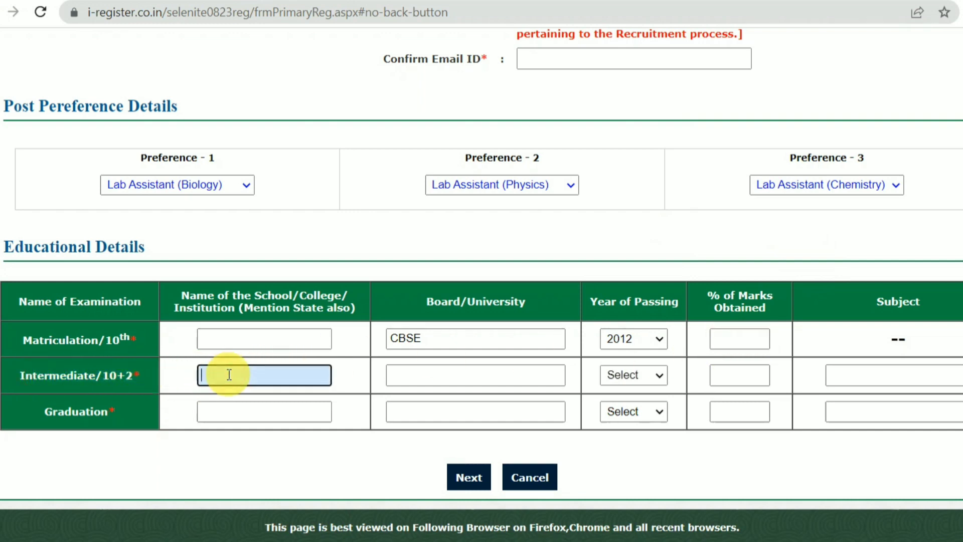
click(417, 374)
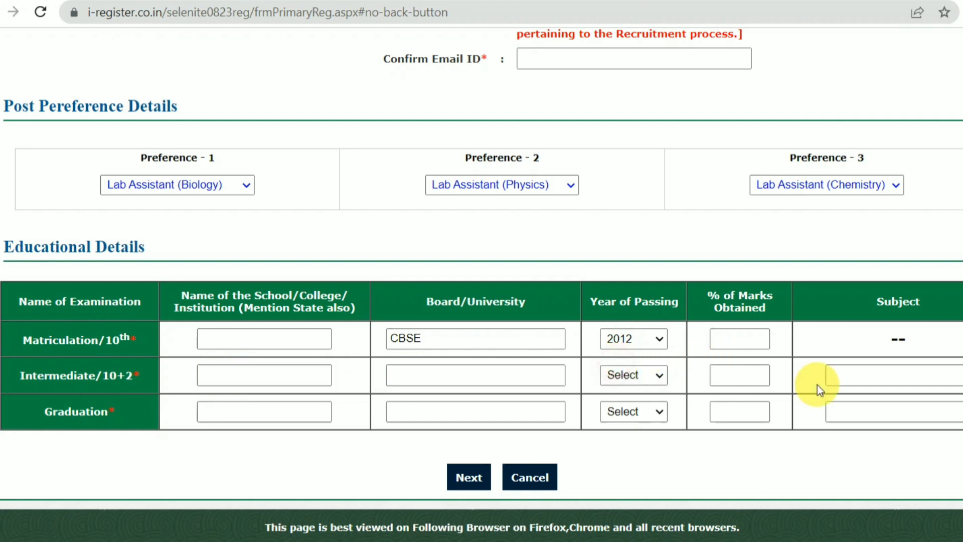
click(739, 376)
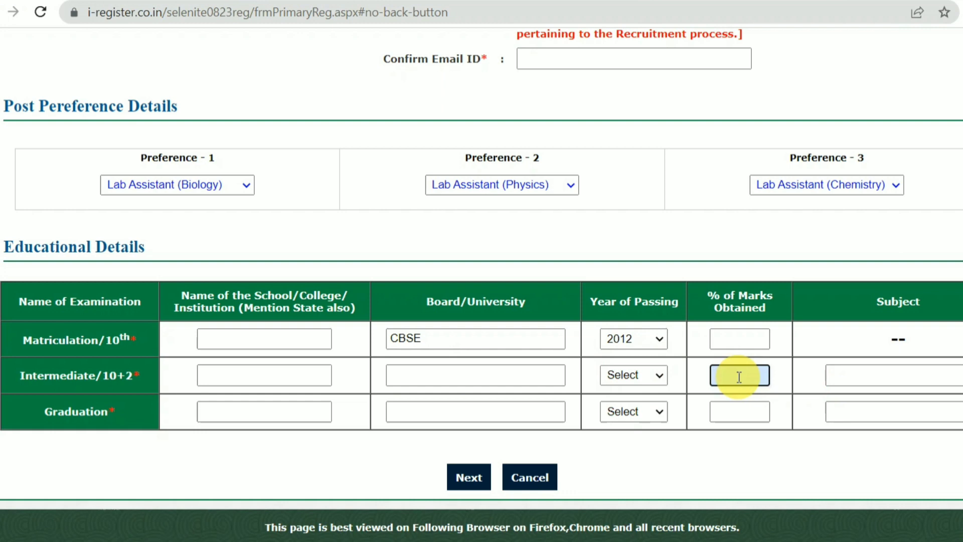
click(925, 371)
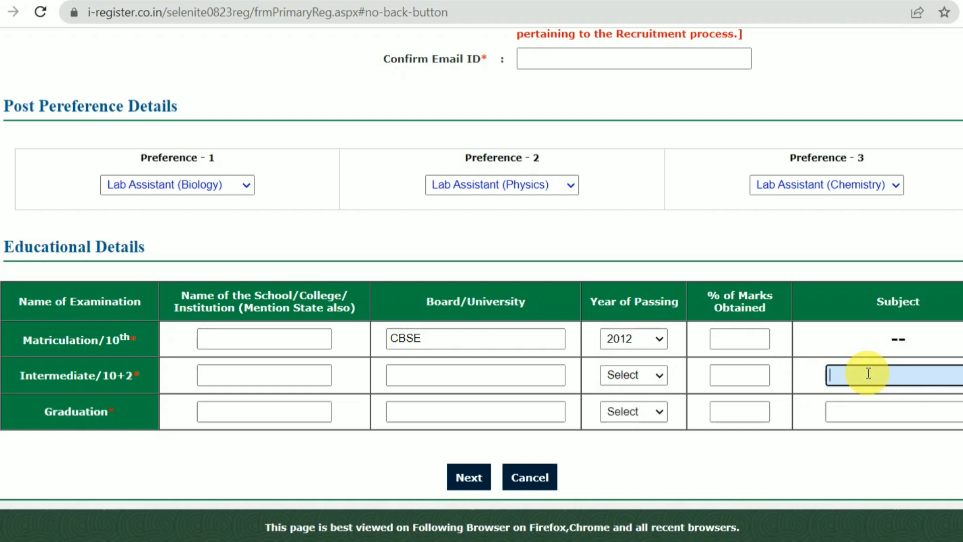
click(40, 410)
drag(41, 410, 119, 414)
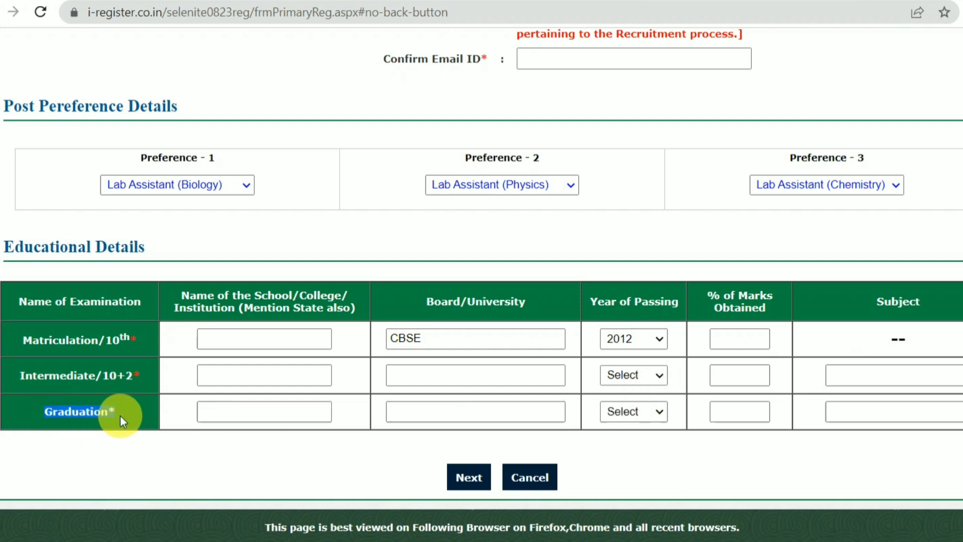
click(261, 419)
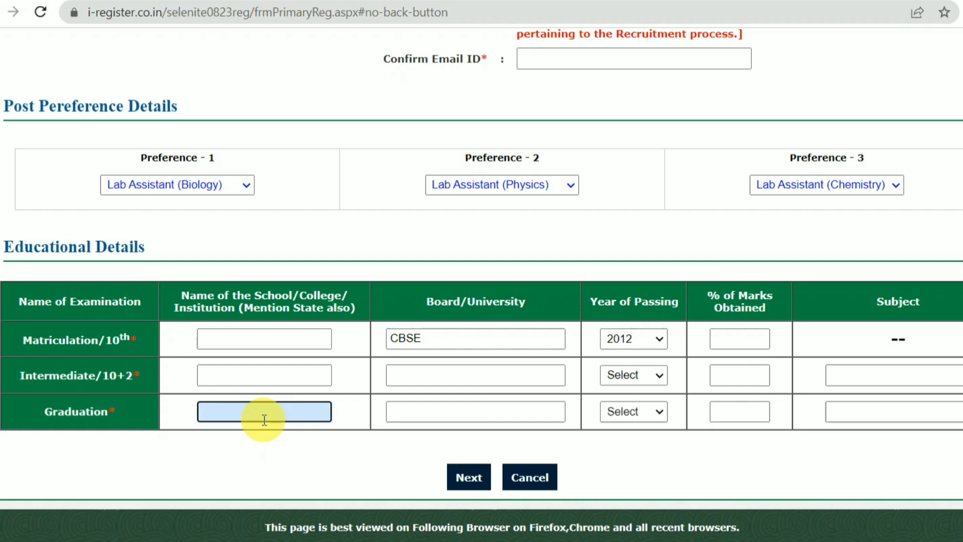
click(462, 406)
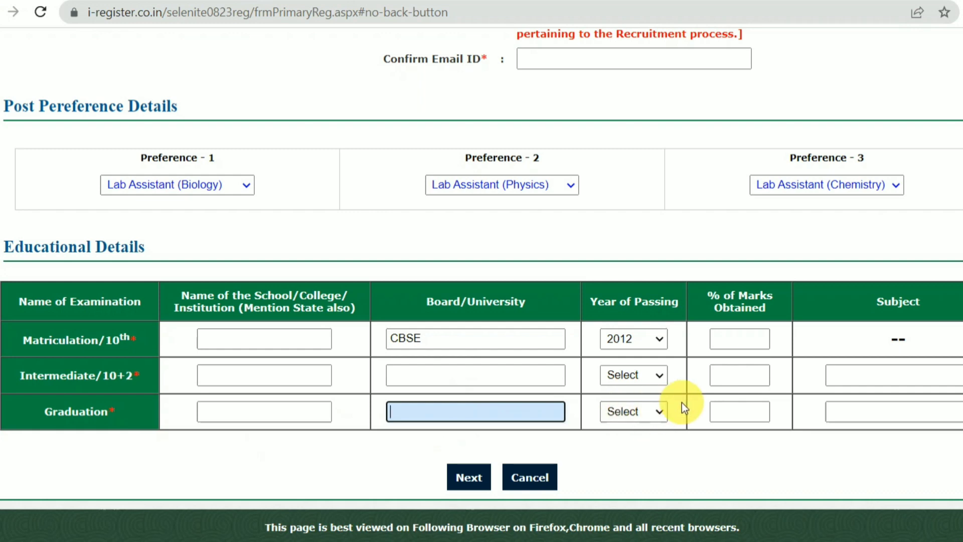
click(742, 404)
click(861, 414)
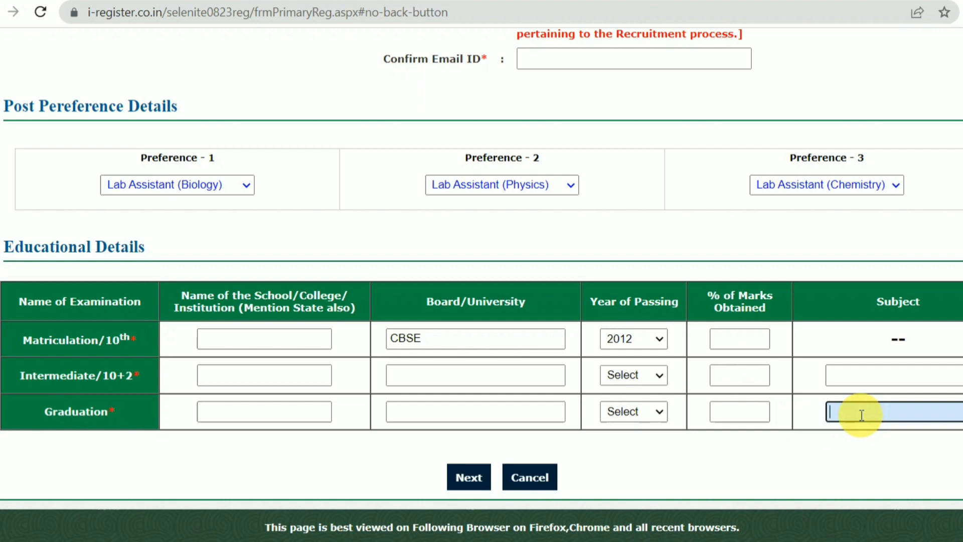
Step: Continue from the educational details to the confirmation page of the application
scroll(454, 432, down, 1)
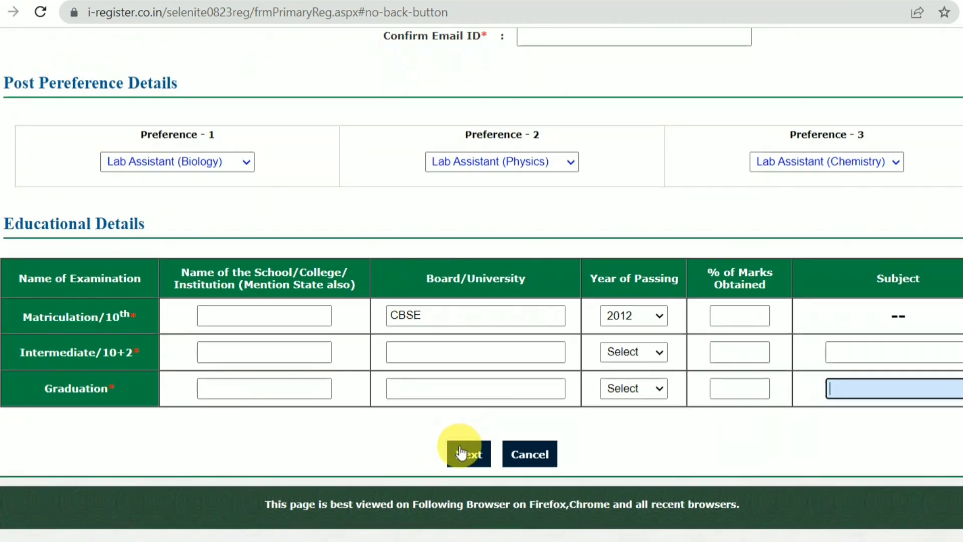
click(461, 453)
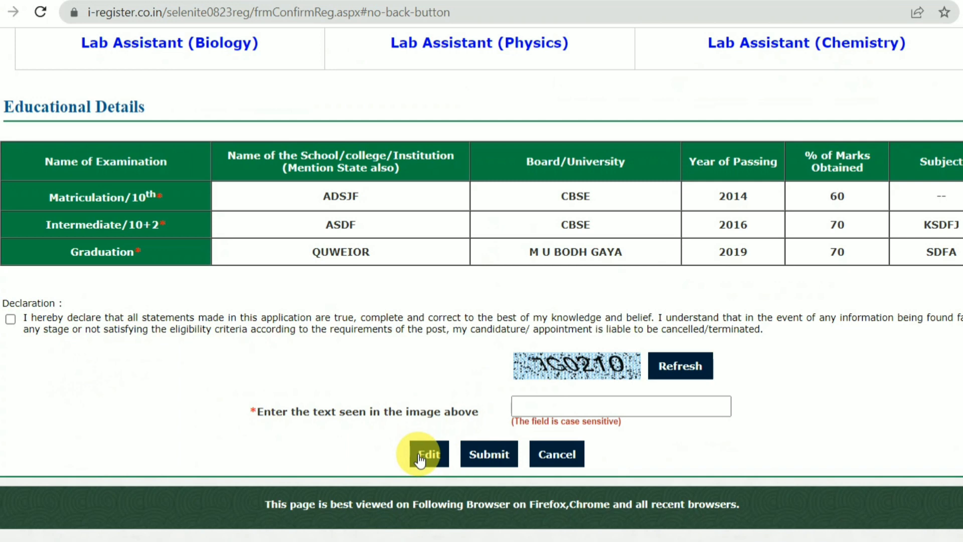
Step: Accept the declaration, fill in the captcha text and submit the primary registration
click(10, 320)
click(577, 405)
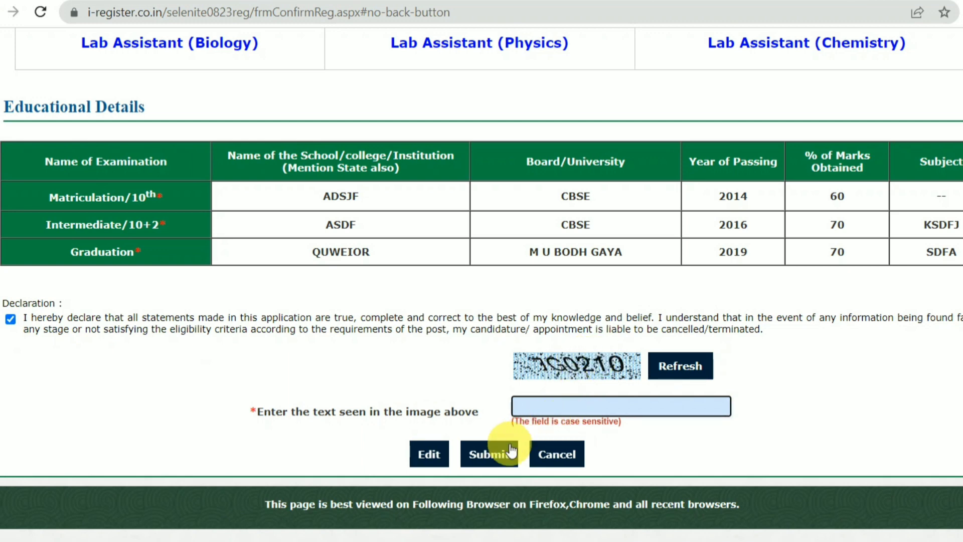
click(511, 451)
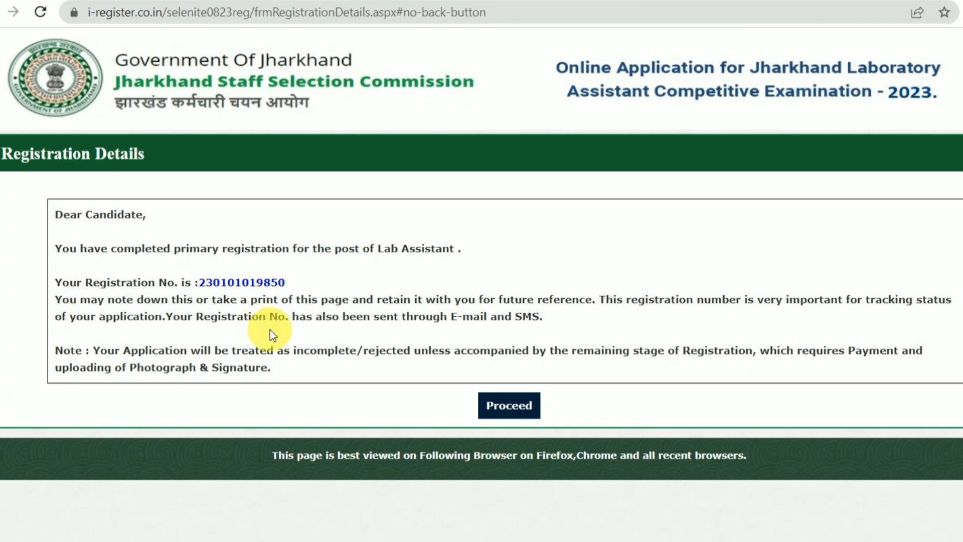
Step: Proceed to the candidate login and log in with the registration number, date of birth and captcha text
click(477, 411)
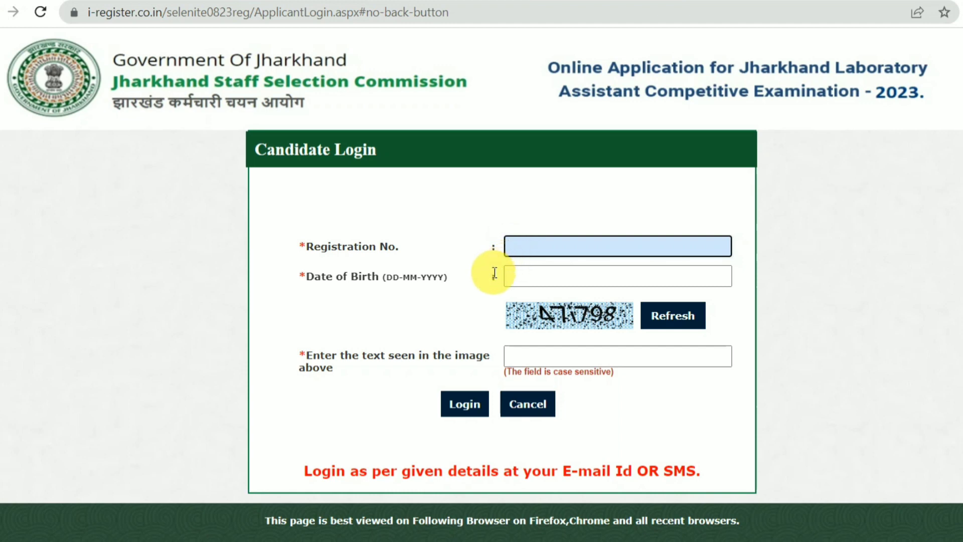
click(535, 274)
click(426, 276)
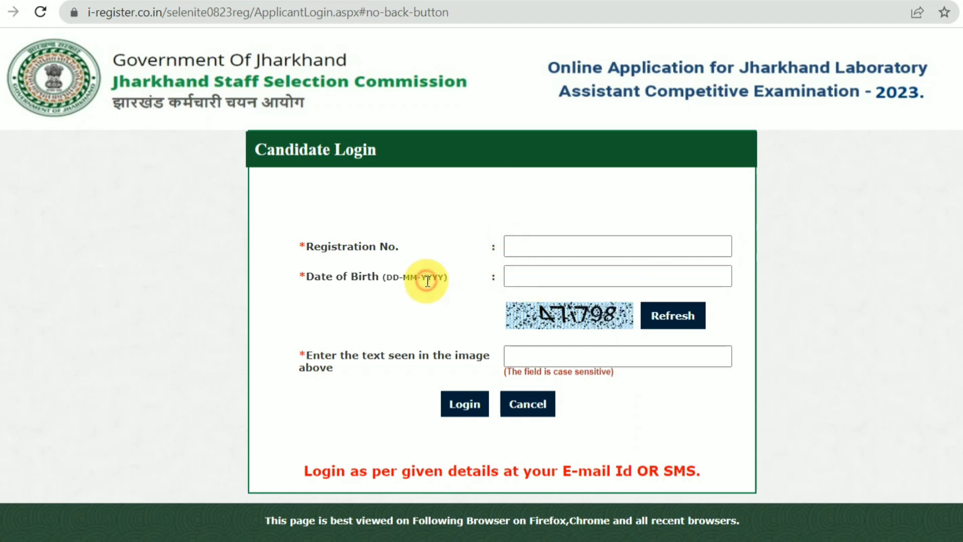
click(540, 348)
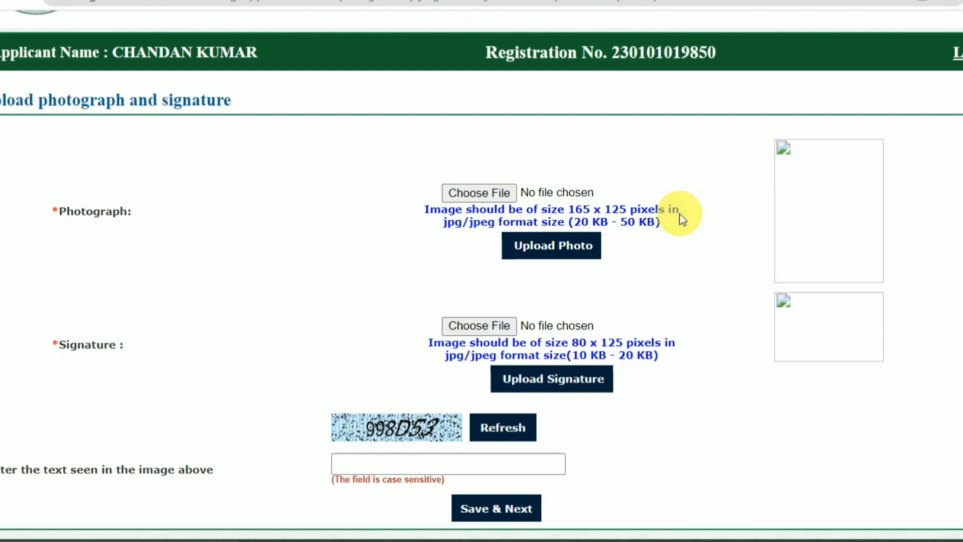
Step: Examine the pixel dimensions, image format and file size limits required for the photograph and the signature
drag(533, 217, 654, 212)
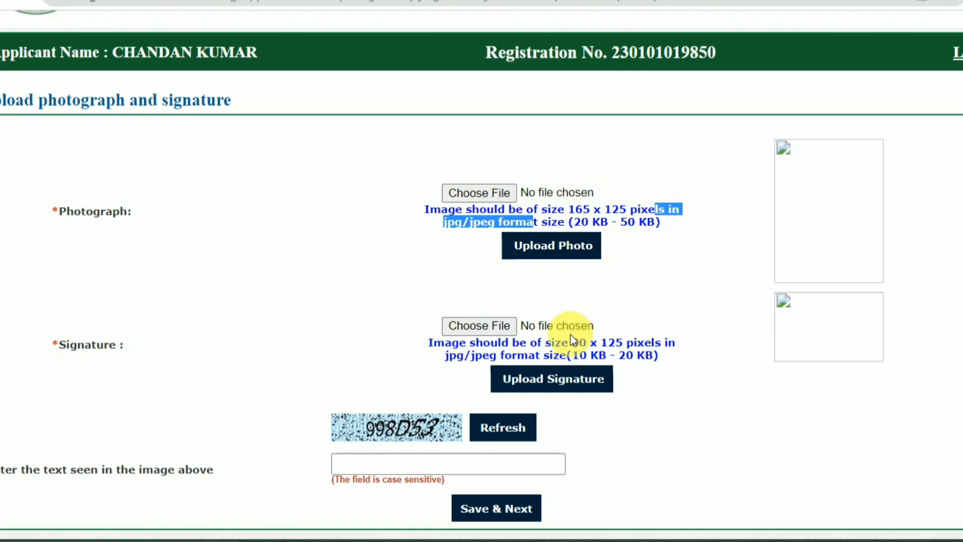
drag(554, 343, 654, 355)
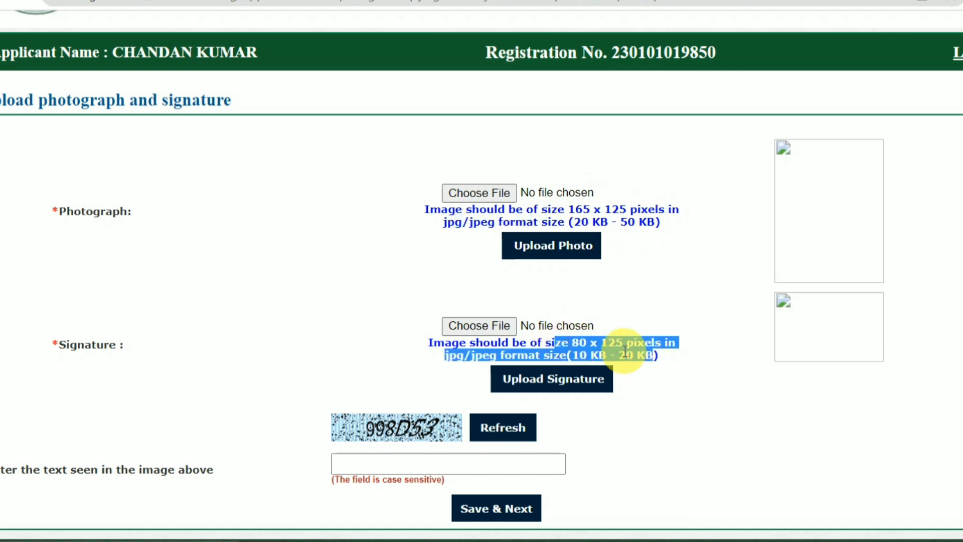
drag(575, 227, 667, 228)
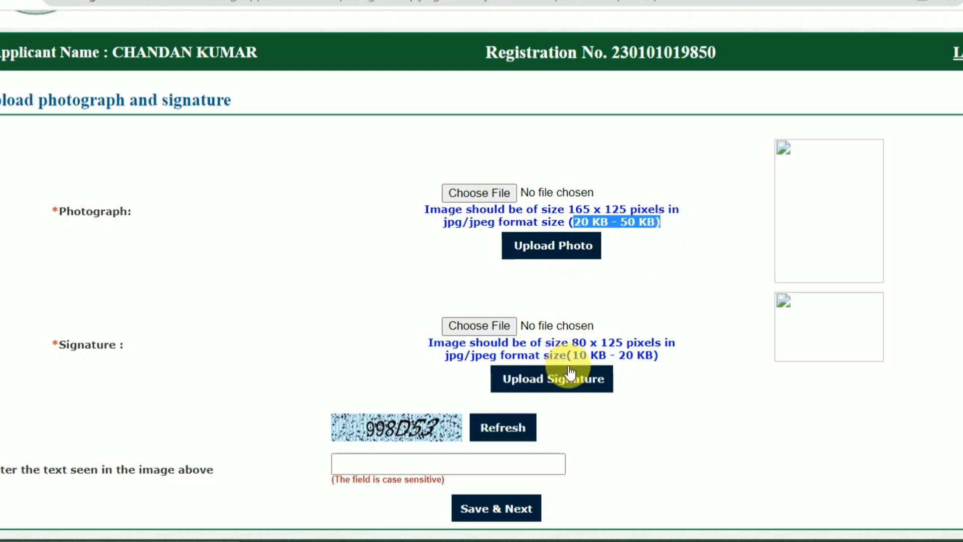
drag(580, 355, 629, 347)
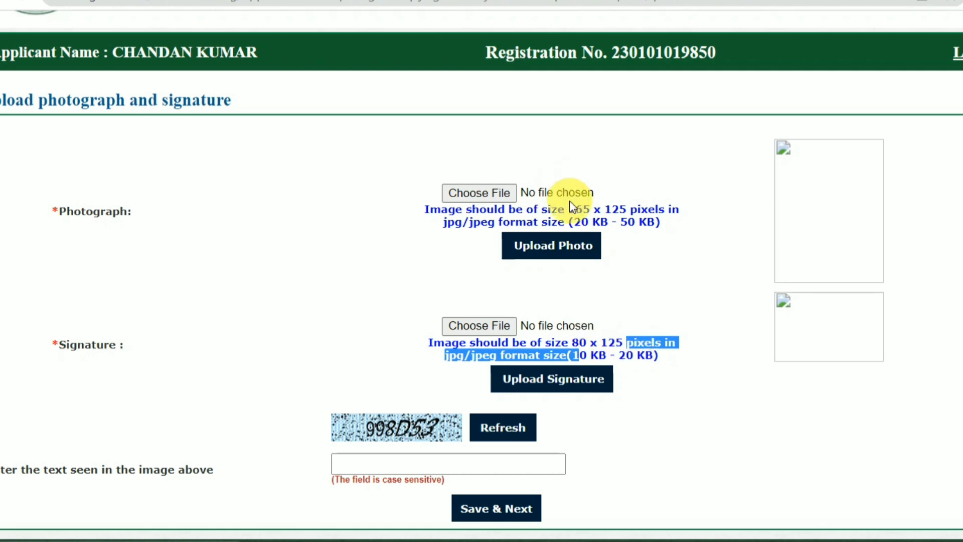
drag(565, 209, 594, 210)
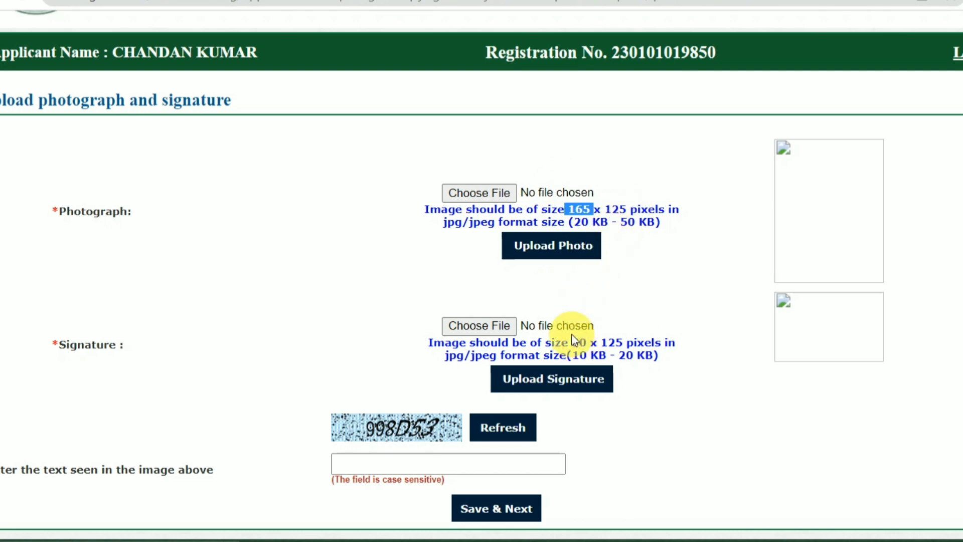
Step: Upload the candidate's photograph and dismiss the upload alert
click(505, 193)
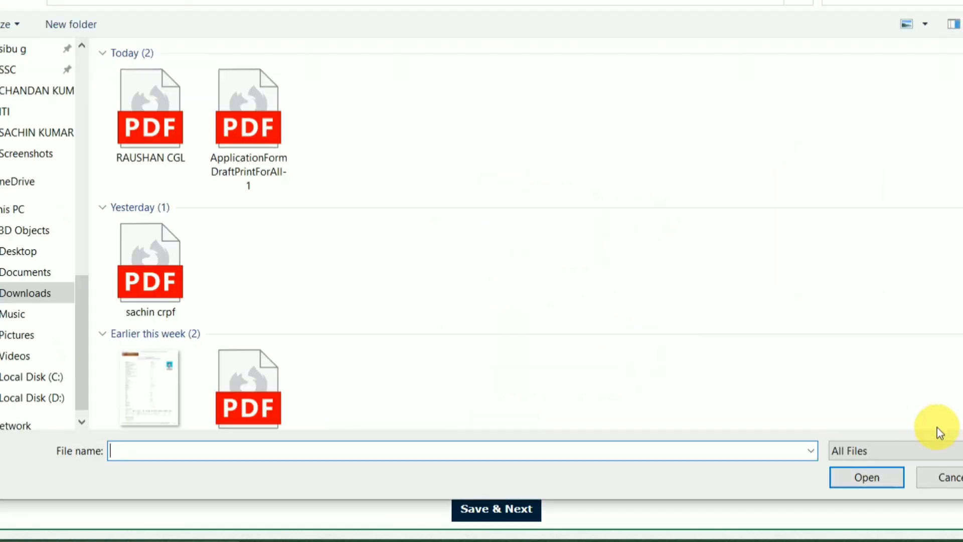
click(952, 479)
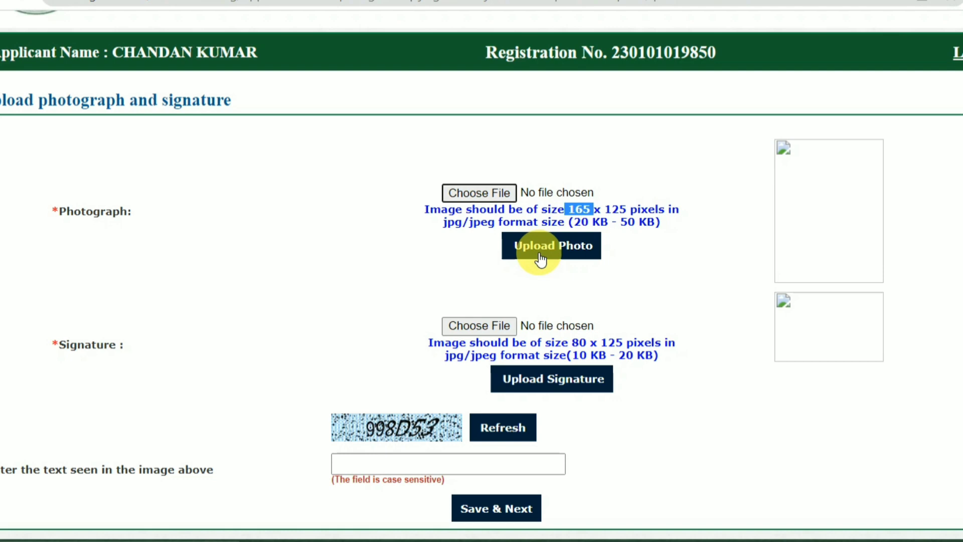
click(540, 259)
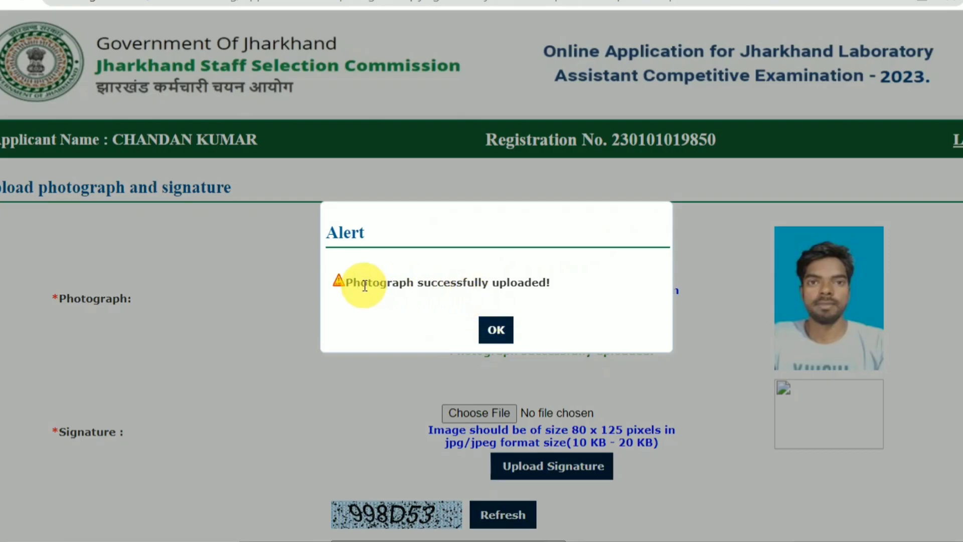
drag(361, 282, 491, 284)
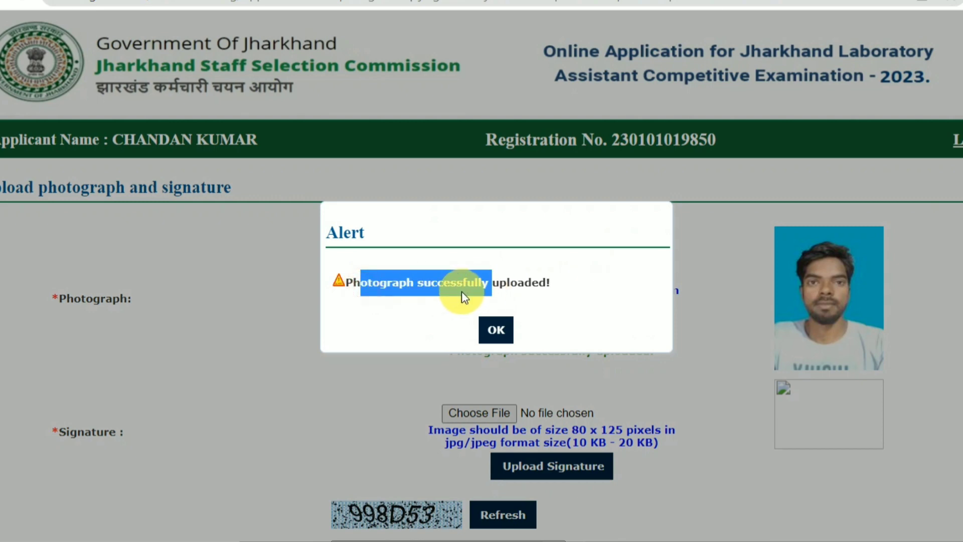
click(496, 337)
scroll(496, 336, down, 2)
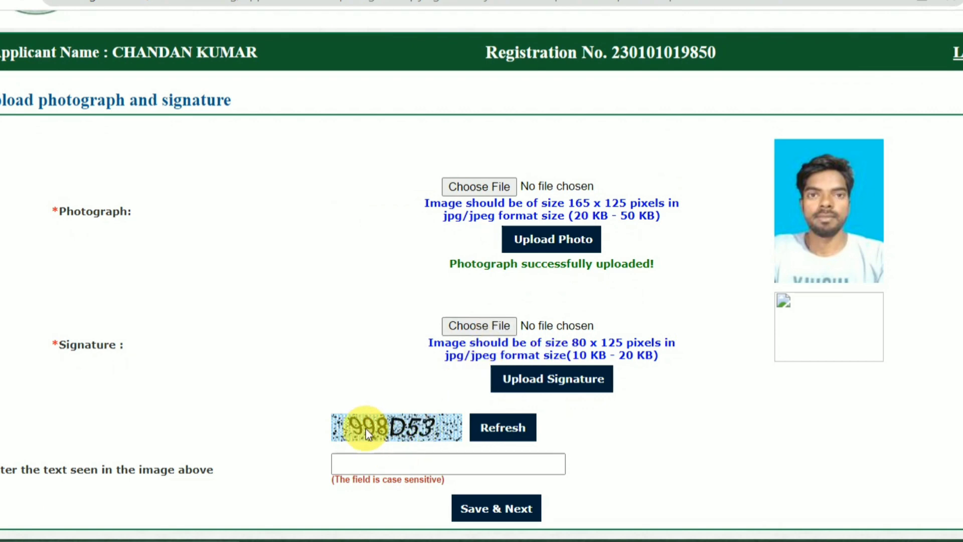
Step: Save the photograph and signature page and continue to the applicant home page
click(507, 510)
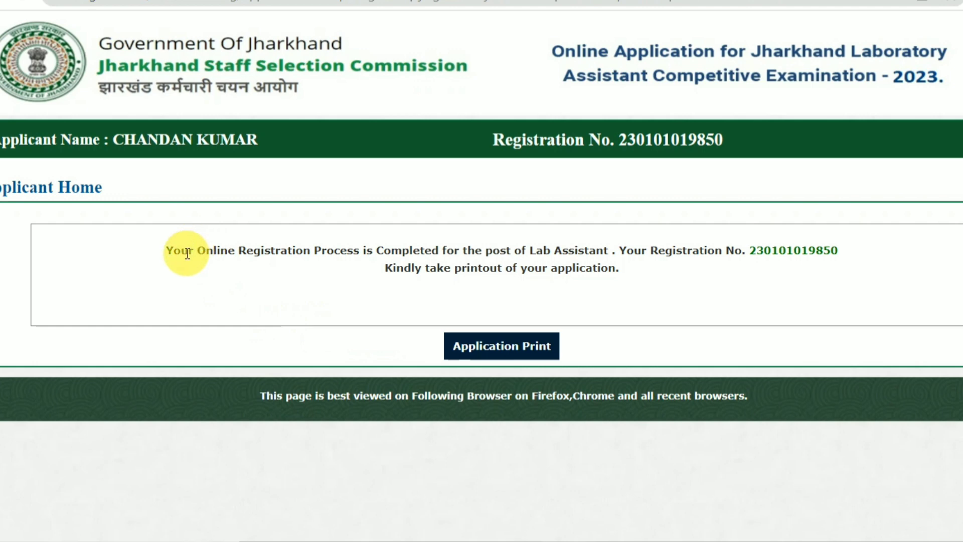
drag(165, 249, 182, 251)
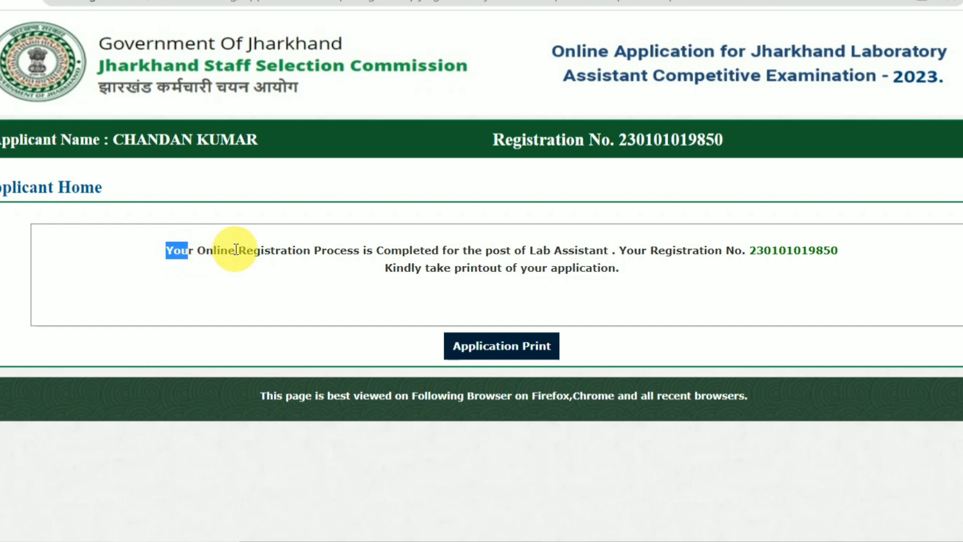